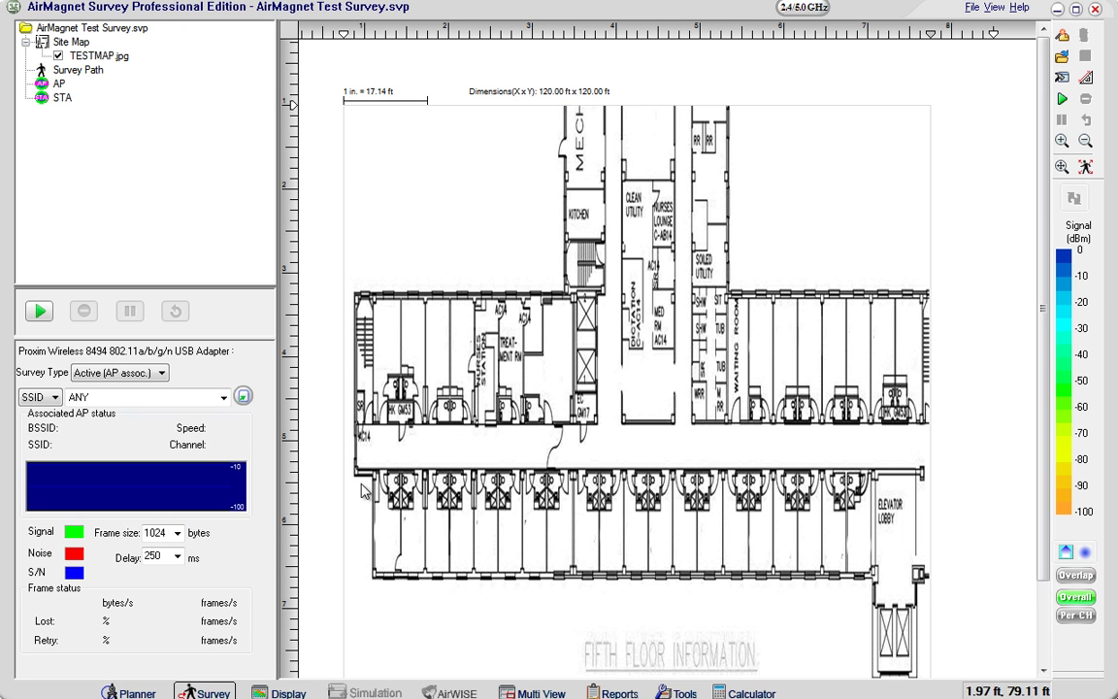
Step: Recalibrate the floor plan in both directions by measuring the lower room row's outer wall and setting its actual distance to 273 ft
{"action": "left_click", "coordinate": [288, 692]}
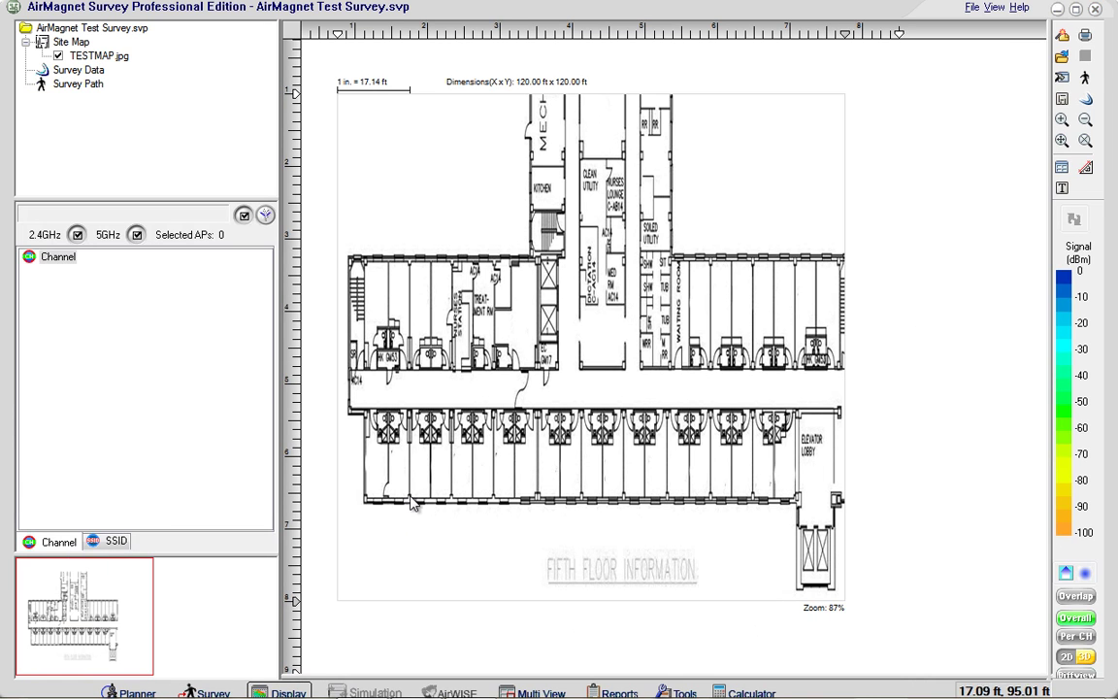
{"action": "left_click", "coordinate": [1085, 172]}
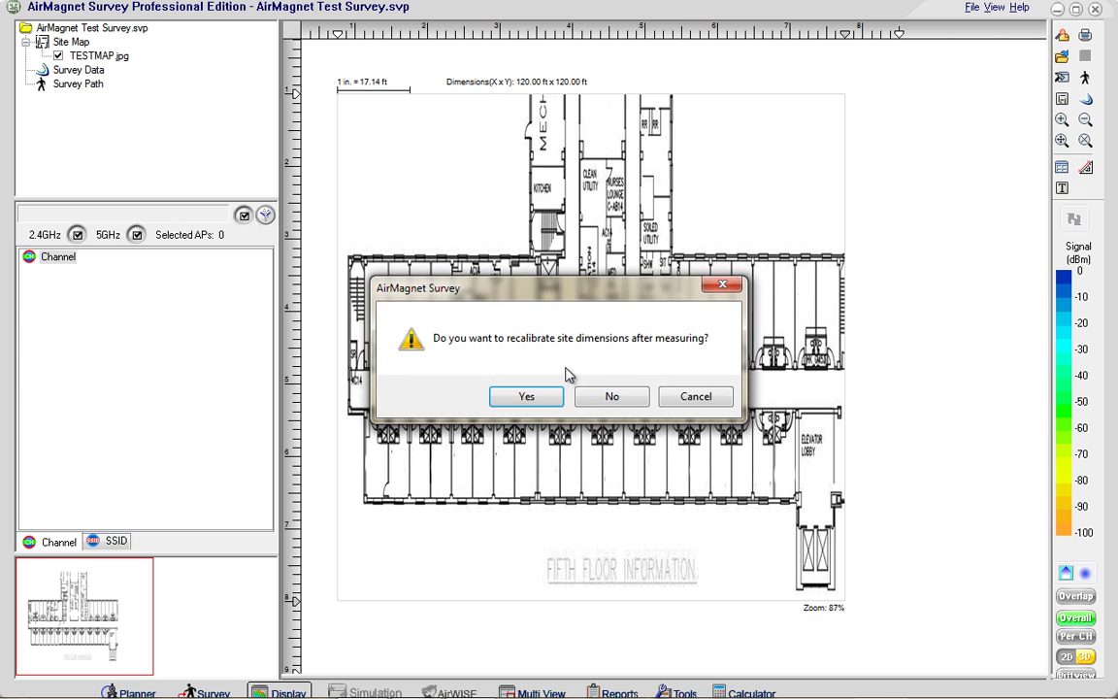
{"action": "left_click", "coordinate": [526, 396]}
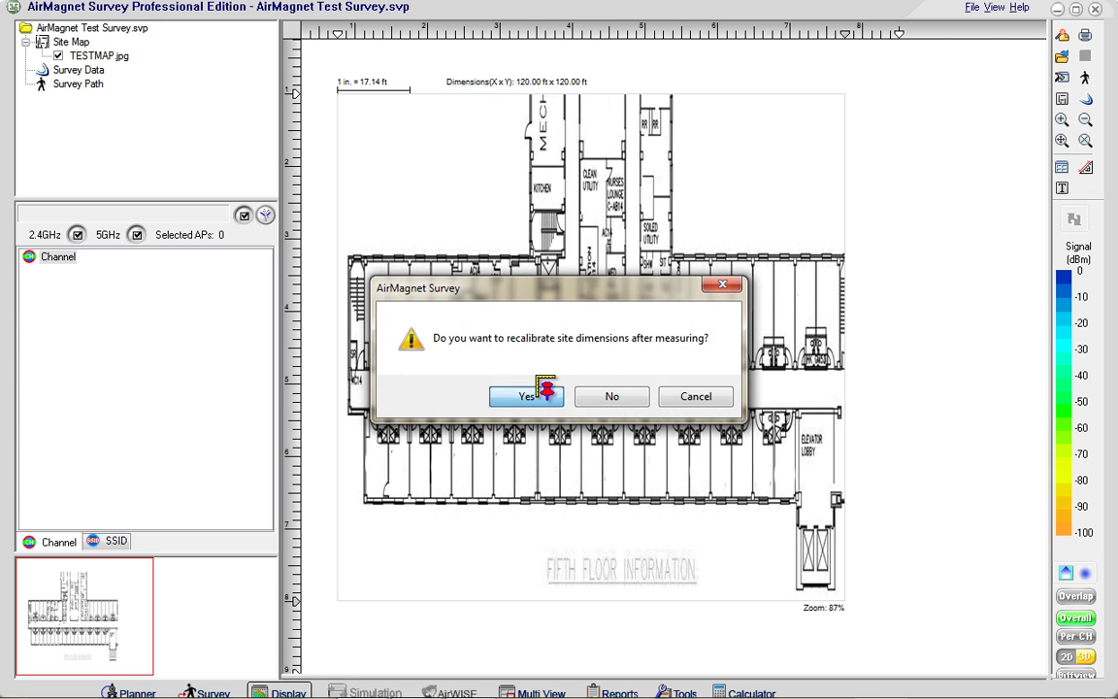
{"action": "left_click", "coordinate": [363, 490]}
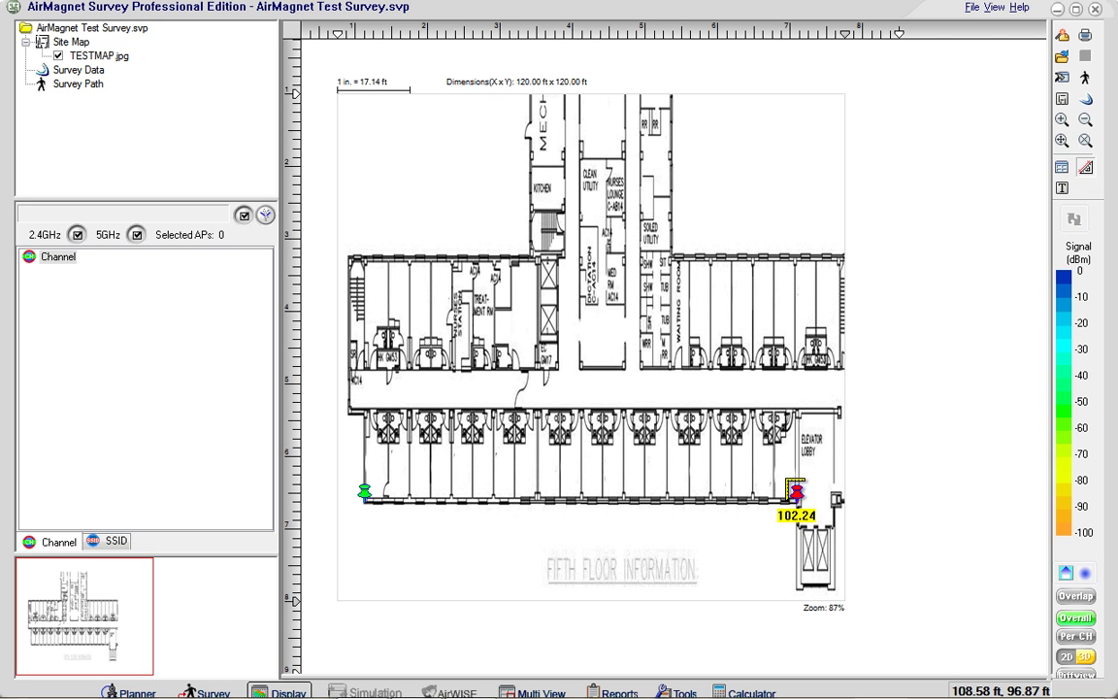
{"action": "left_click", "coordinate": [797, 492]}
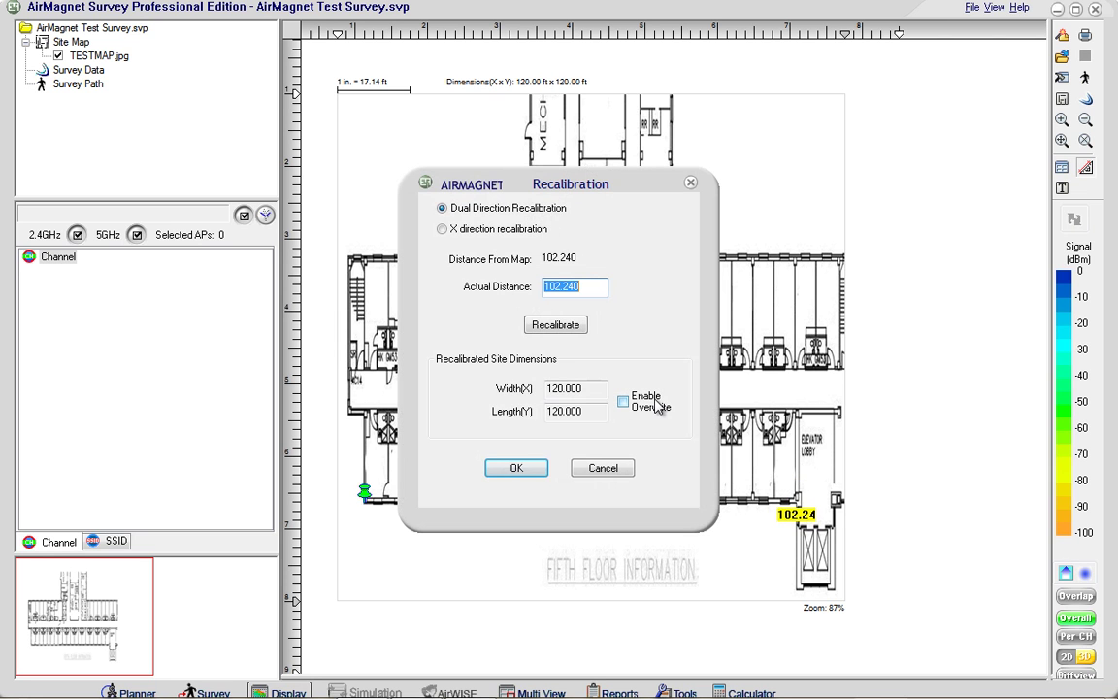
{"action": "type", "text": "273"}
{"action": "left_click", "coordinate": [569, 330]}
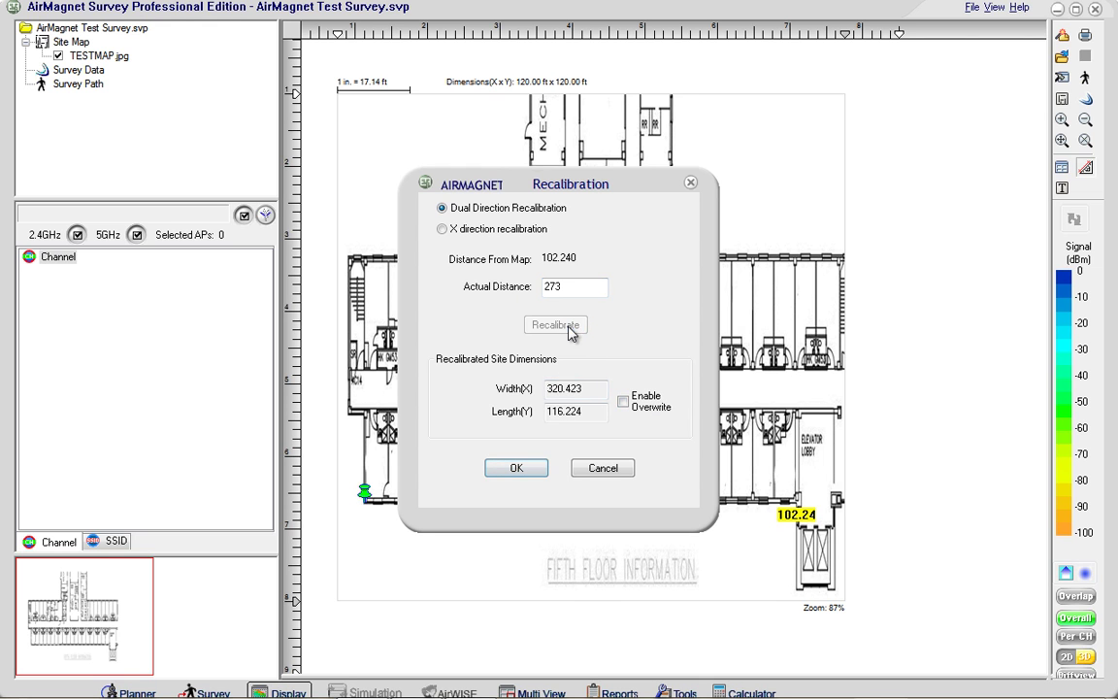
{"action": "left_click", "coordinate": [518, 471]}
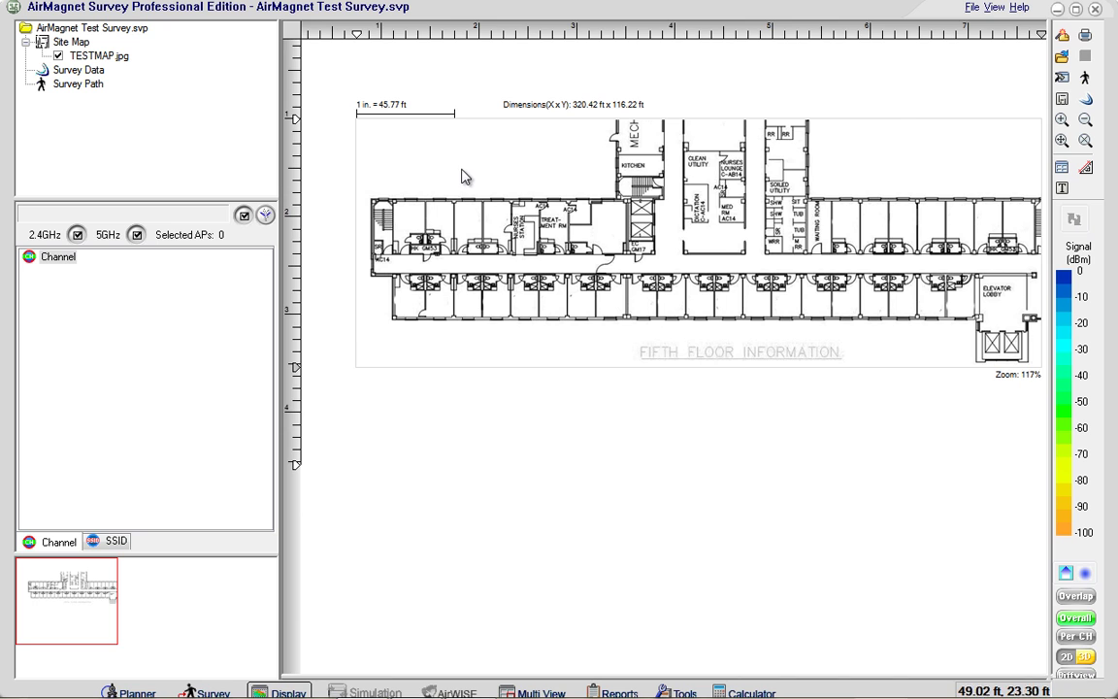
Step: Measure the width of a room doorway on the lower side of the corridor, opposite EC GM17, without recalibrating the site
{"action": "left_click_drag", "start_coordinate": [427, 155], "coordinate": [650, 311]}
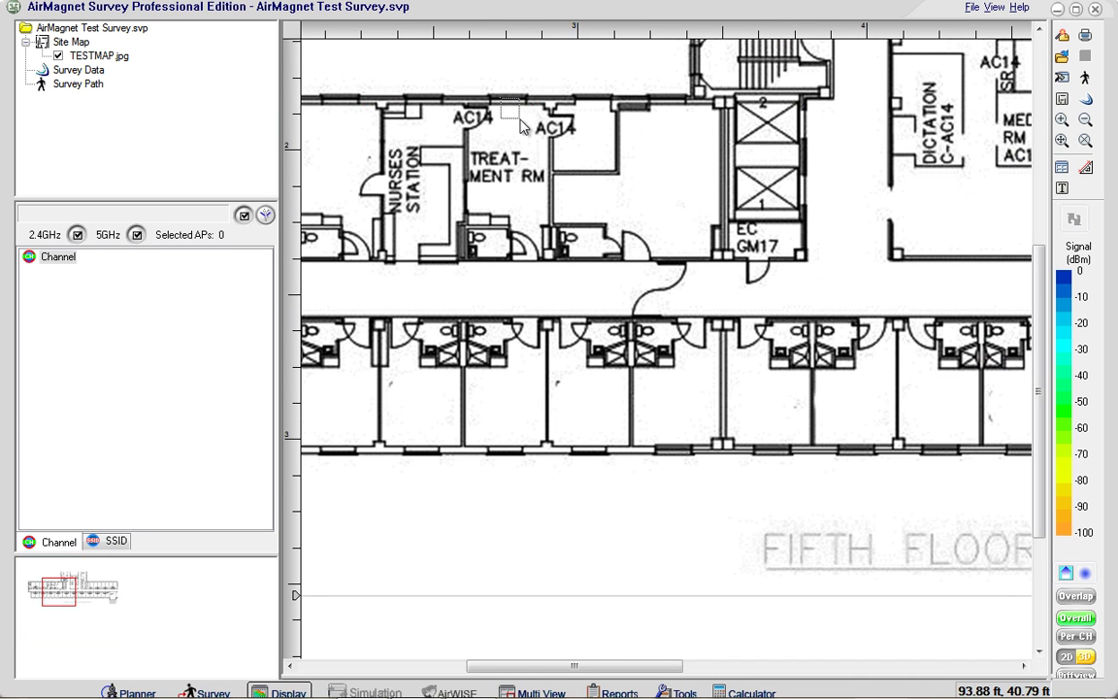
{"action": "left_click_drag", "start_coordinate": [519, 122], "coordinate": [915, 540]}
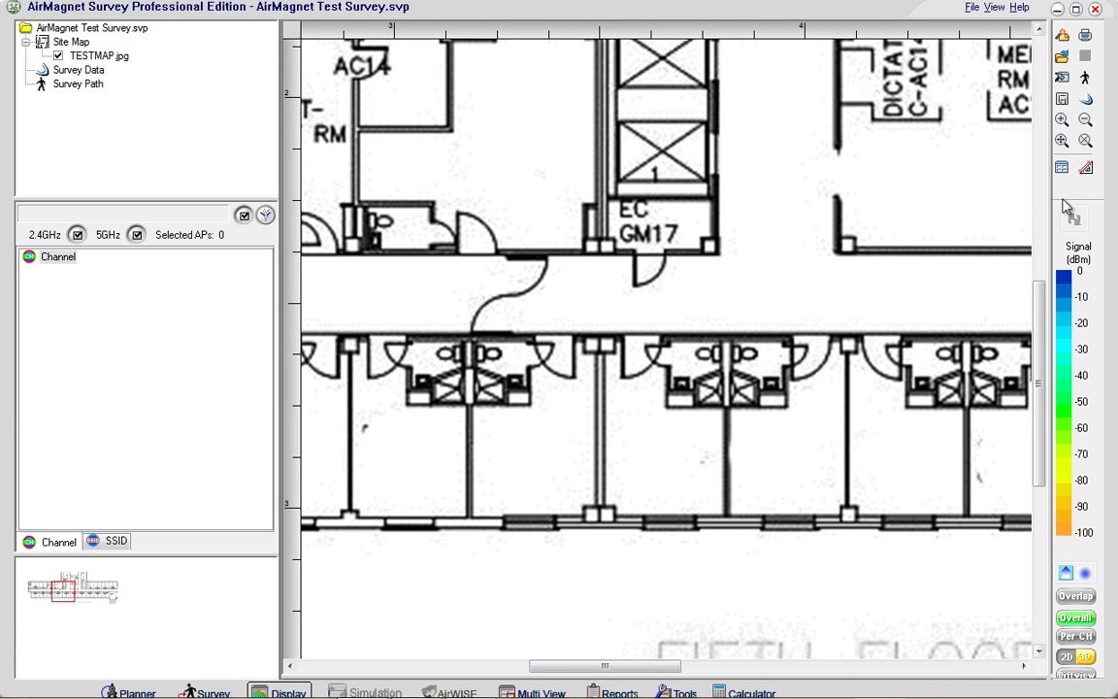
{"action": "left_click", "coordinate": [832, 255]}
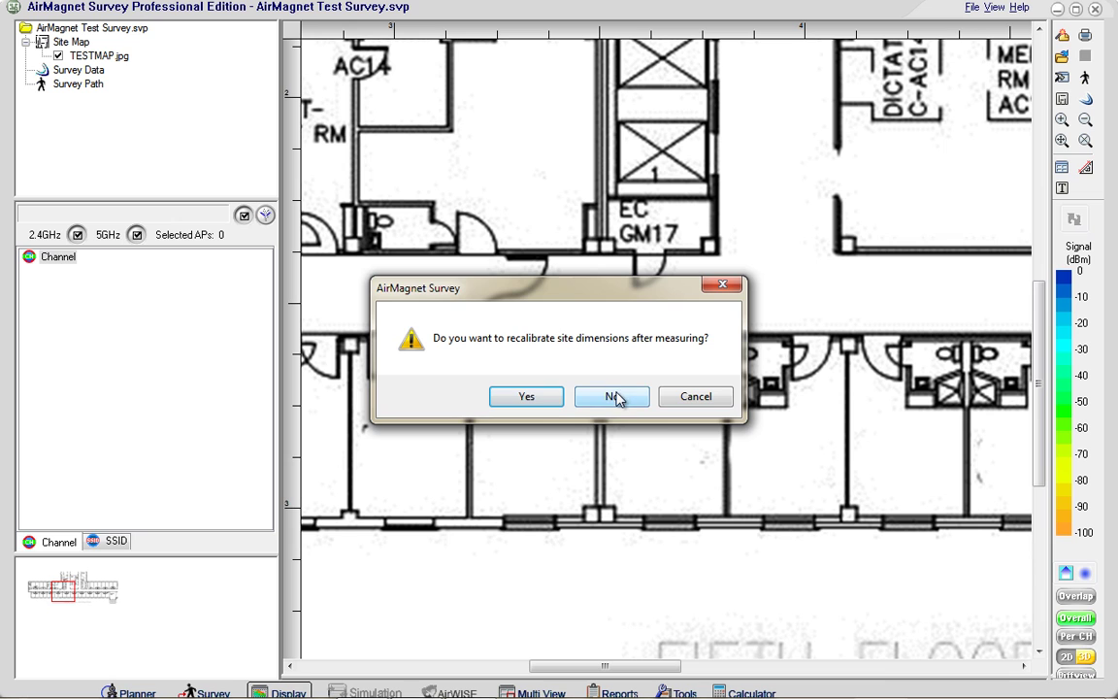
{"action": "left_click", "coordinate": [614, 397]}
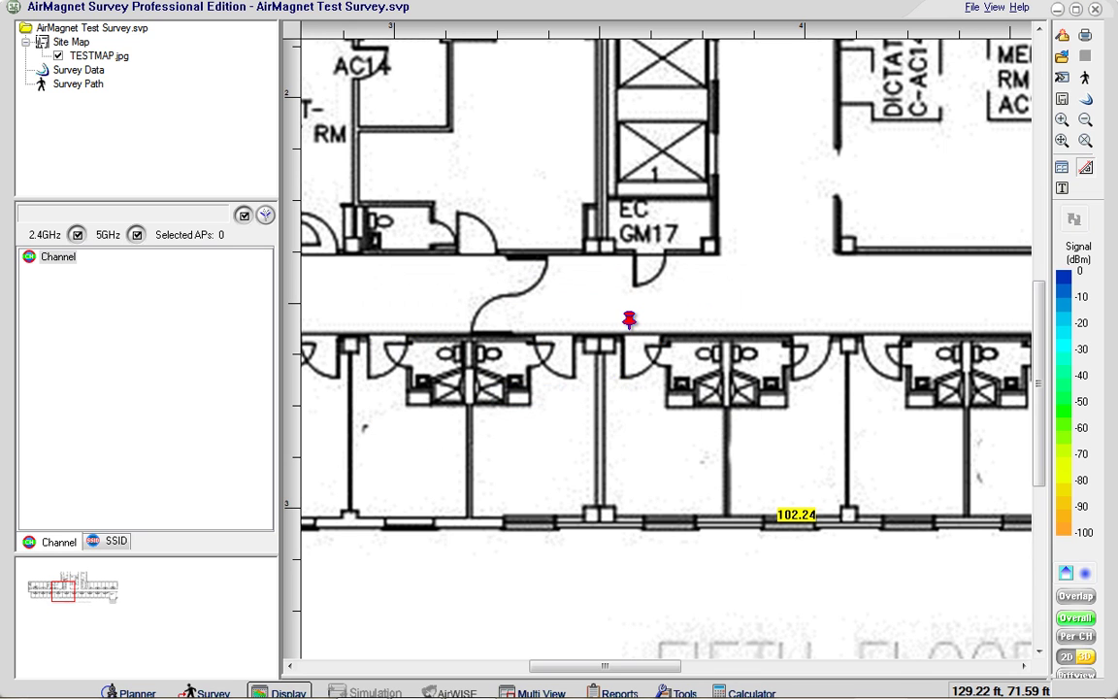
{"action": "left_click", "coordinate": [622, 323]}
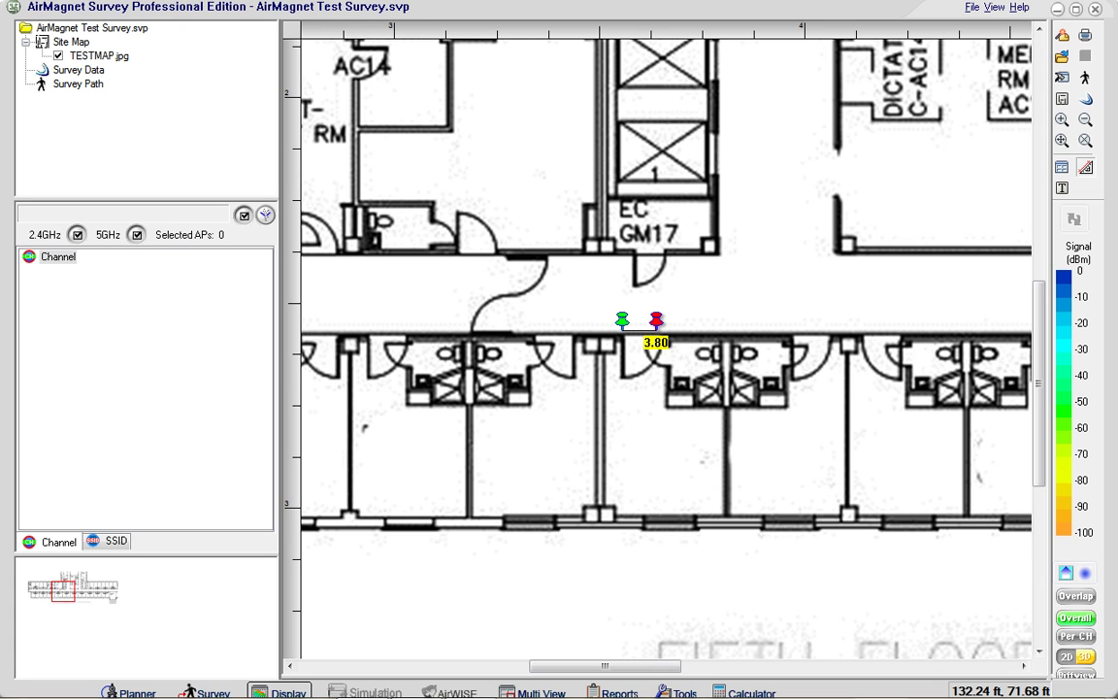
{"action": "left_click", "coordinate": [656, 327]}
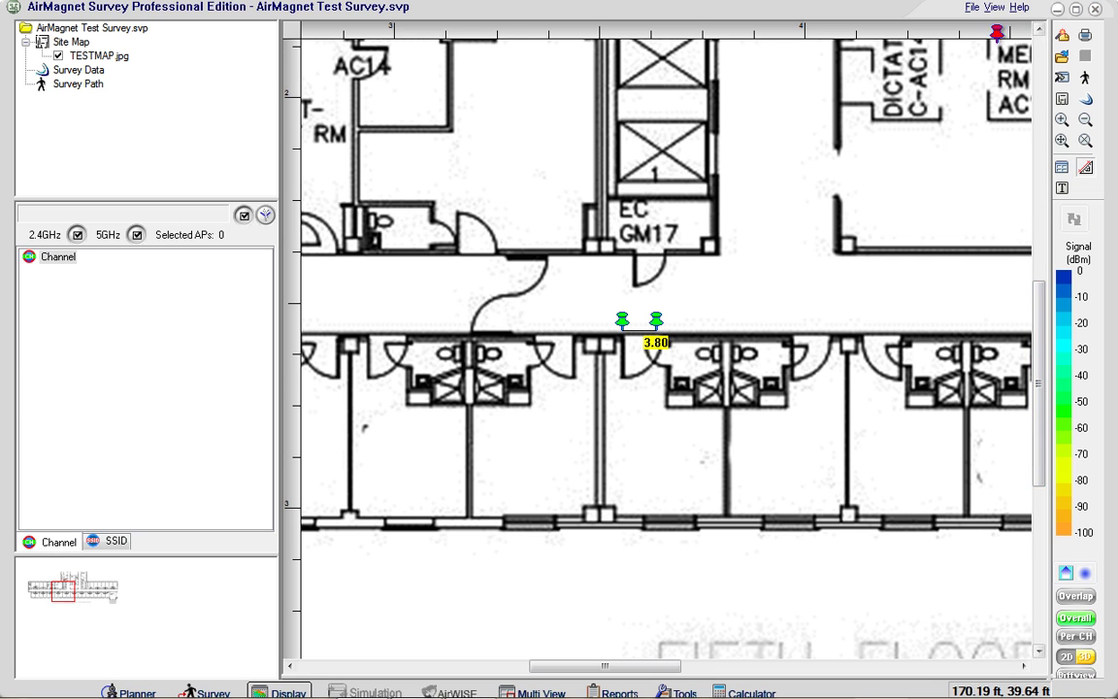
Step: Set up a Passive survey for the floor plan and narrow the side pane to enlarge the map area
{"action": "left_click", "coordinate": [216, 690]}
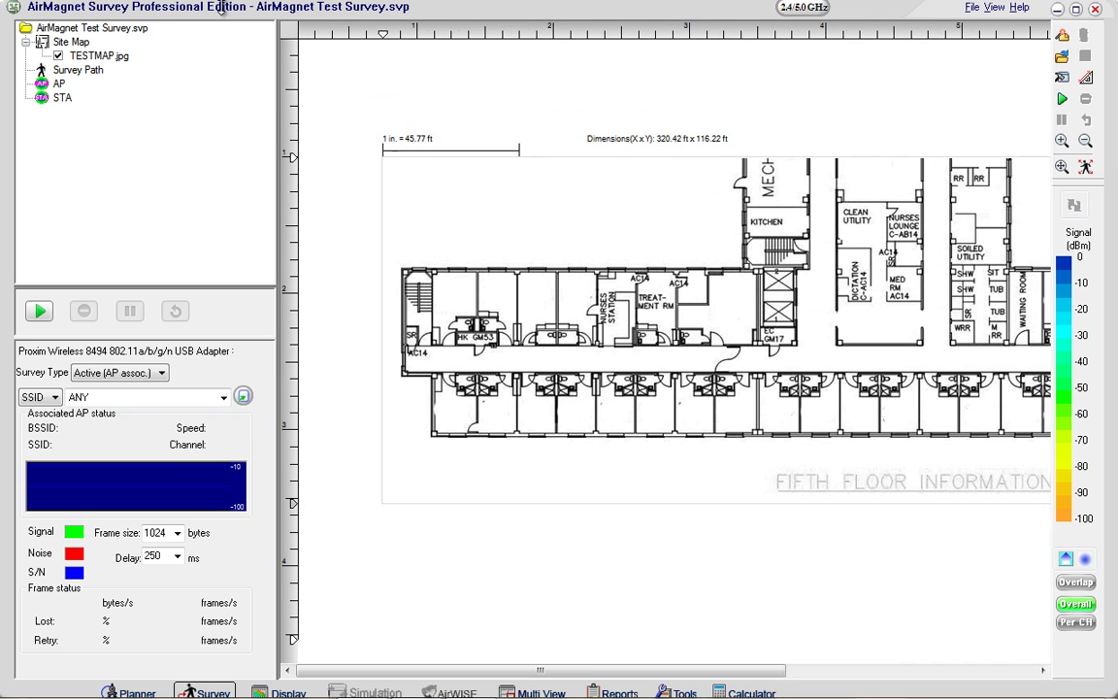
{"action": "left_click_drag", "start_coordinate": [717, 475], "coordinate": [316, 167]}
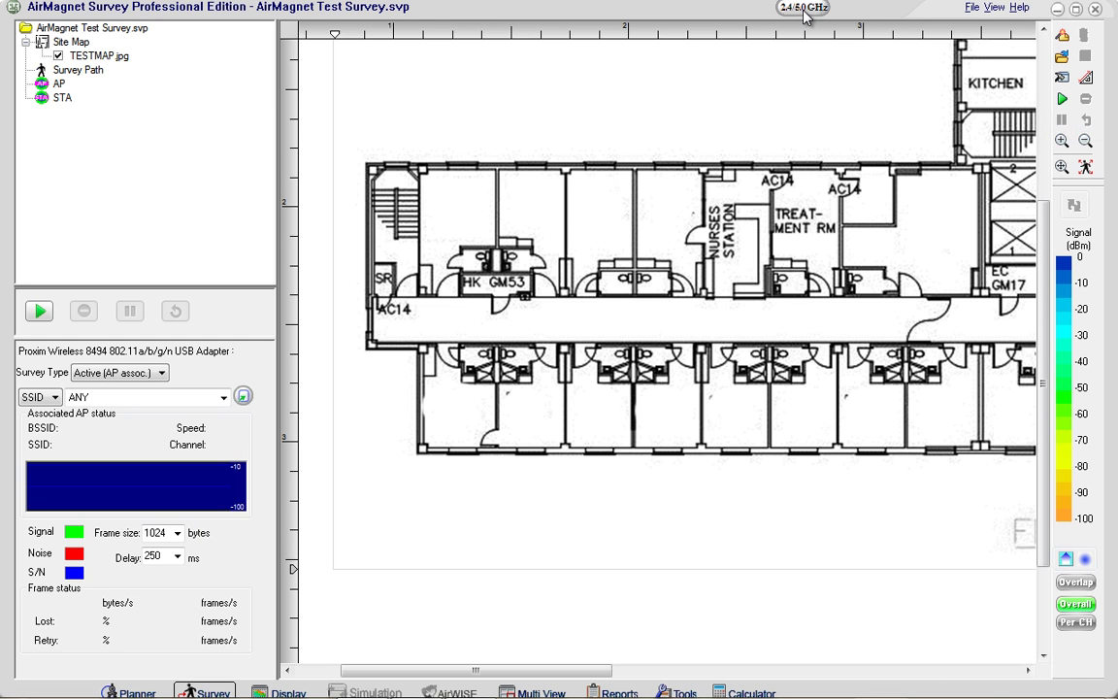
{"action": "left_click", "coordinate": [126, 379]}
{"action": "left_click", "coordinate": [127, 378]}
{"action": "left_click", "coordinate": [129, 393]}
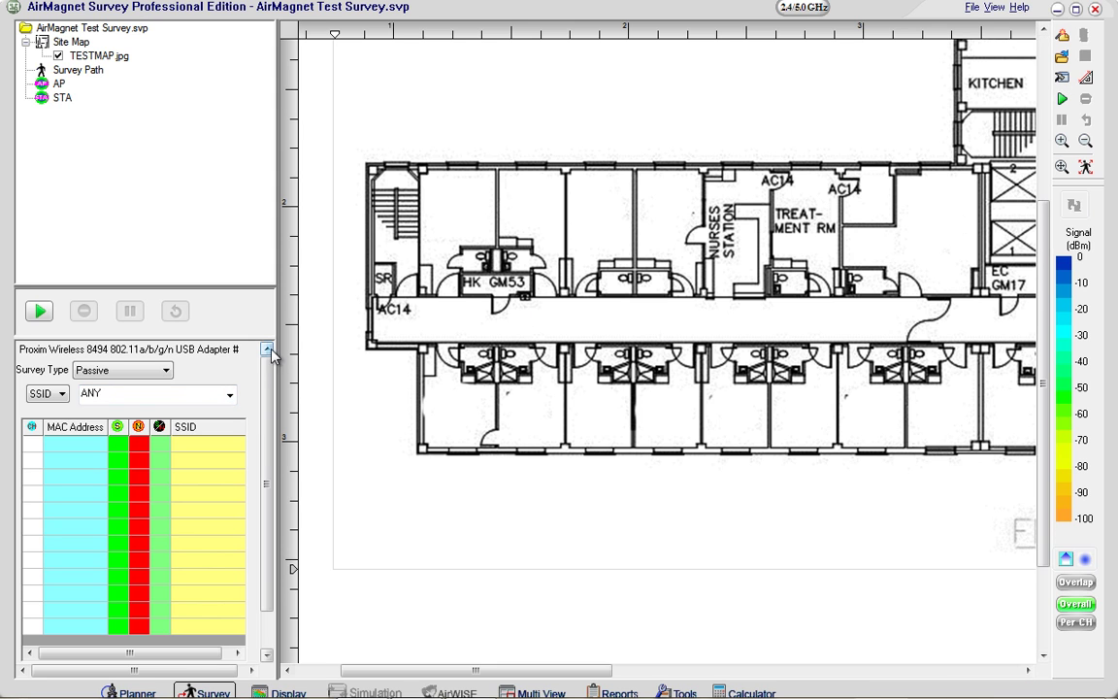
{"action": "left_click_drag", "start_coordinate": [278, 352], "coordinate": [206, 365]}
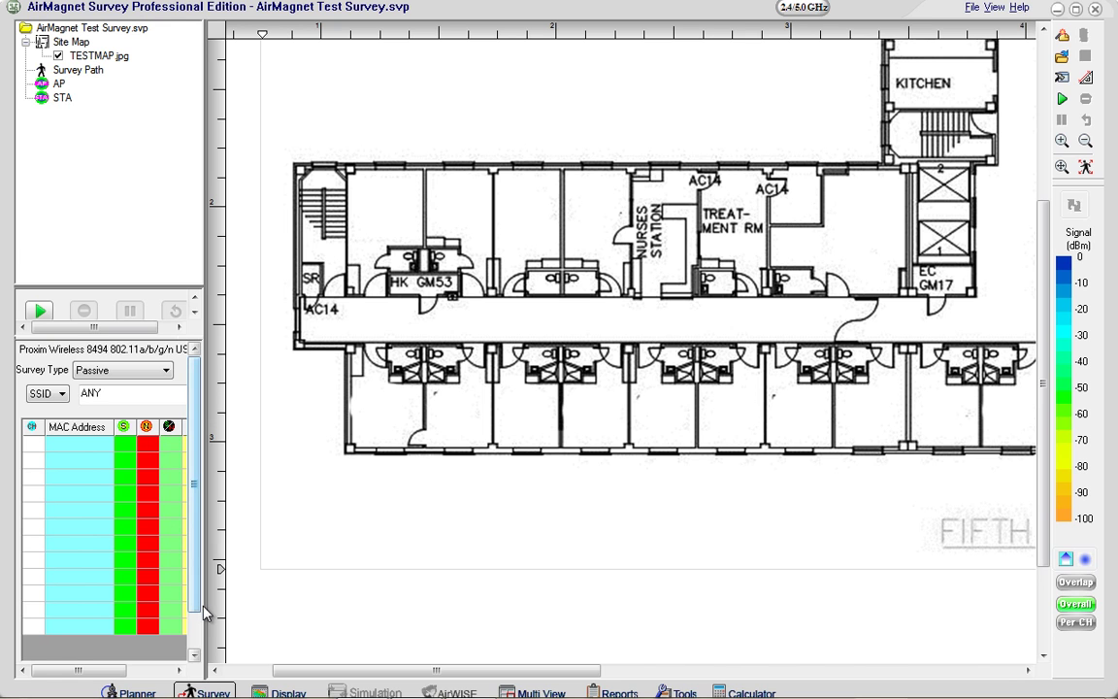
{"action": "left_click_drag", "start_coordinate": [200, 607], "coordinate": [203, 606]}
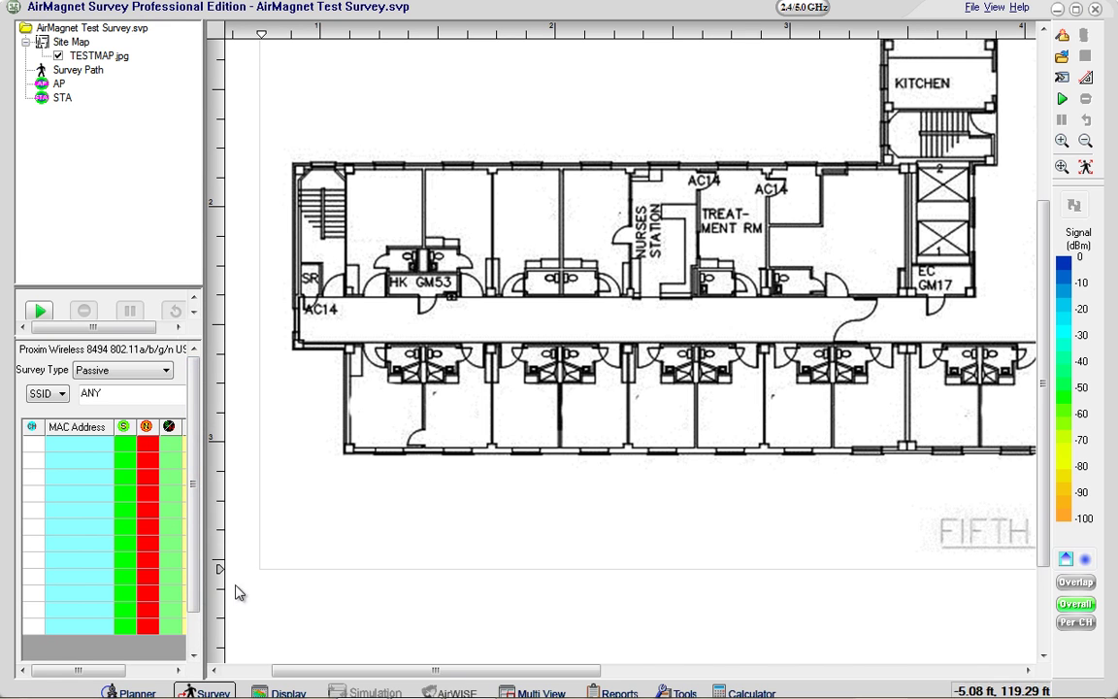
Step: Start the survey at the corridor end by AC14 and log the path along the corridor to the first pair of room doorways
{"action": "left_click", "coordinate": [1061, 98]}
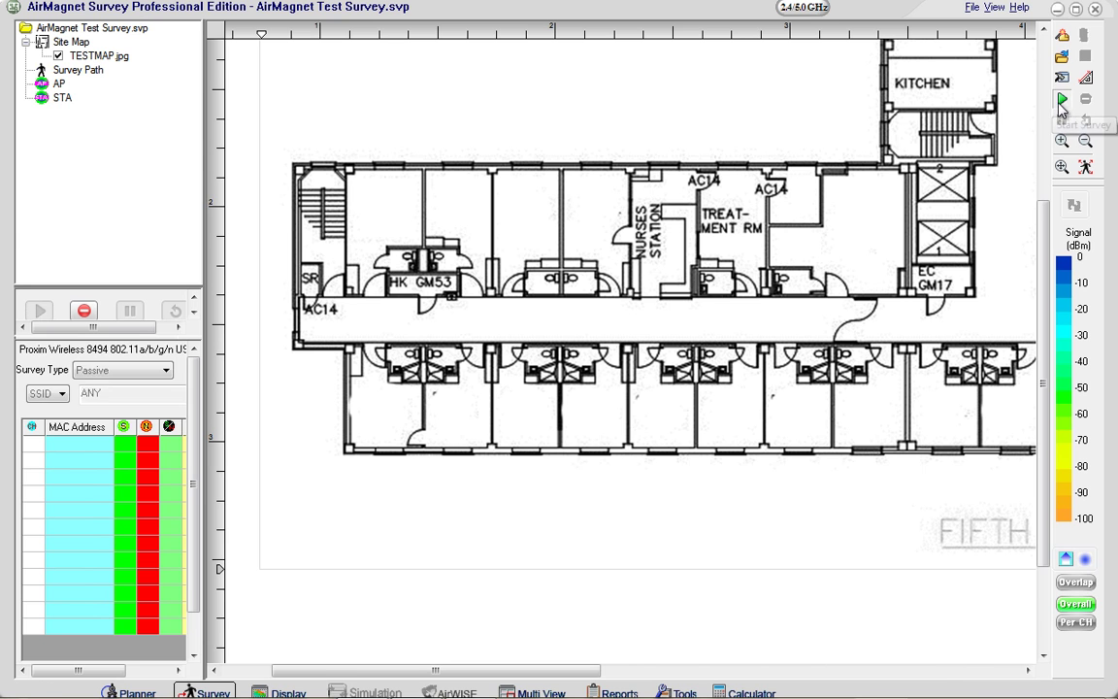
{"action": "left_click", "coordinate": [305, 318]}
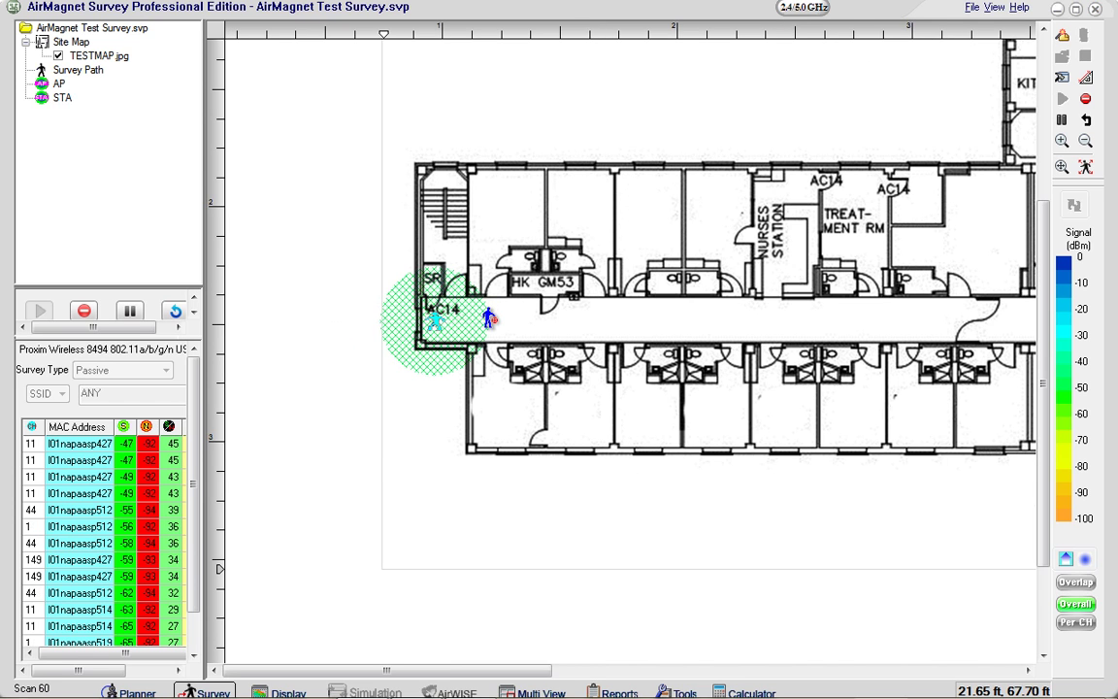
{"action": "left_click", "coordinate": [490, 318]}
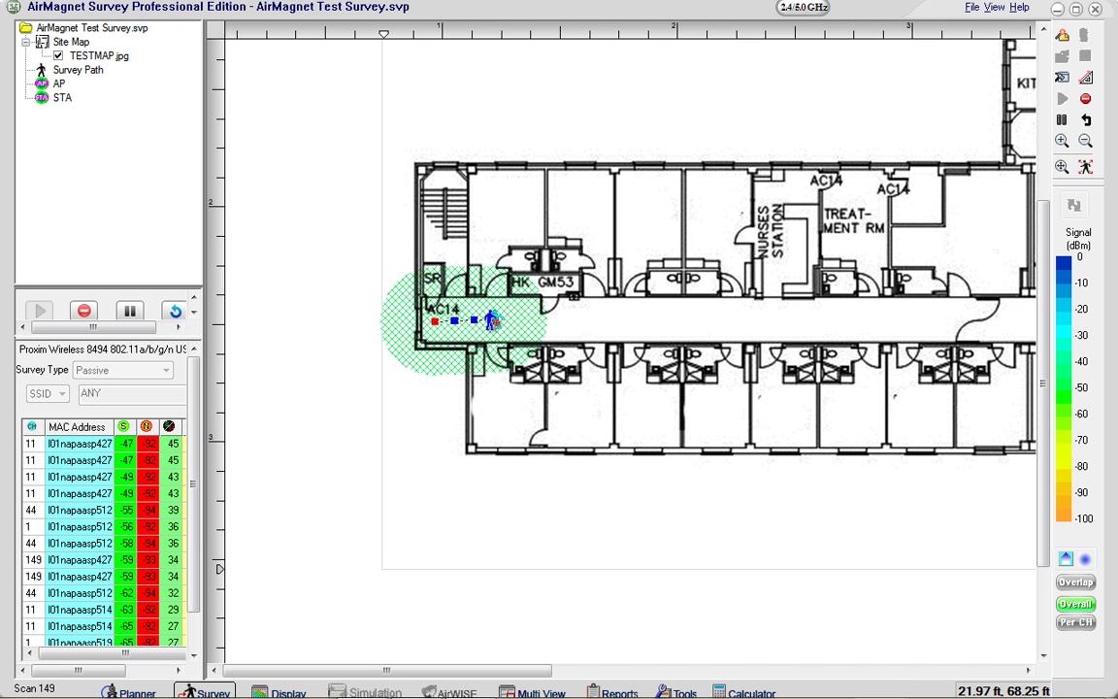
{"action": "left_click", "coordinate": [494, 320]}
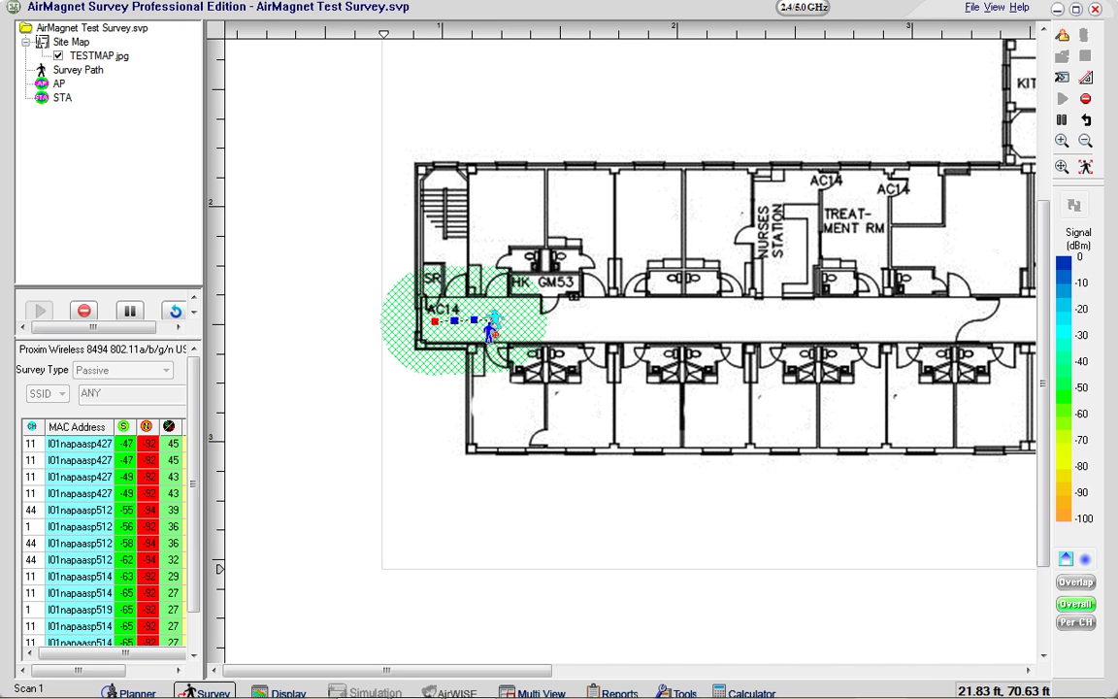
Step: Log the survey path through the first room below the corridor, crossing it along the outer wall and mid-room before returning to the corridor
{"action": "left_click", "coordinate": [490, 432]}
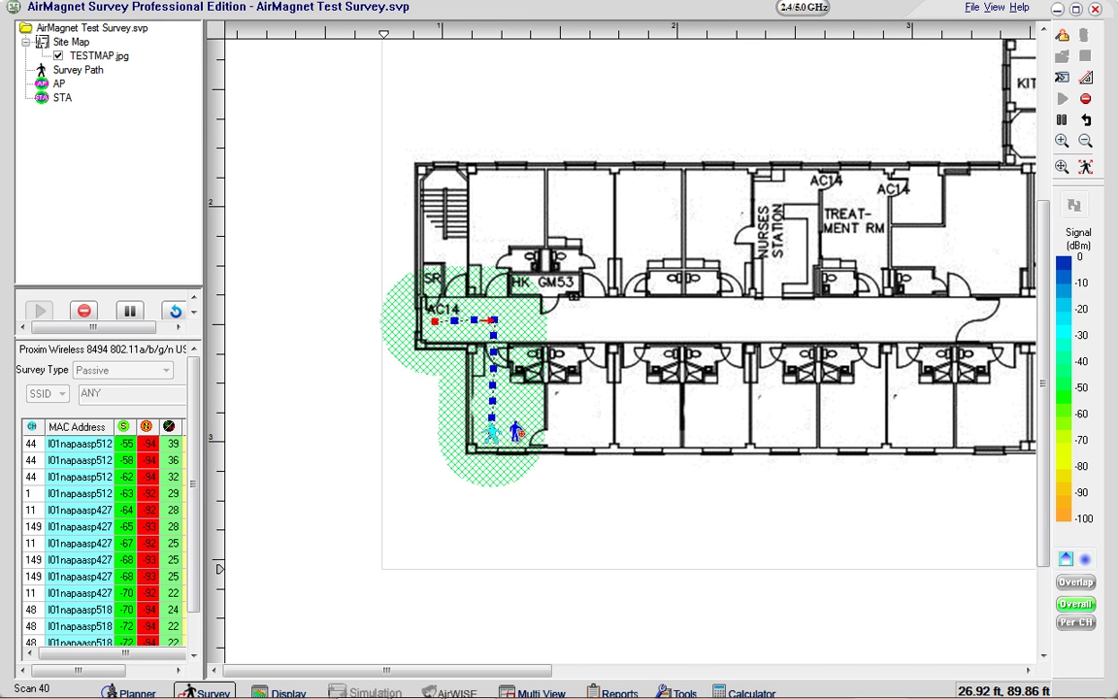
{"action": "left_click", "coordinate": [530, 434]}
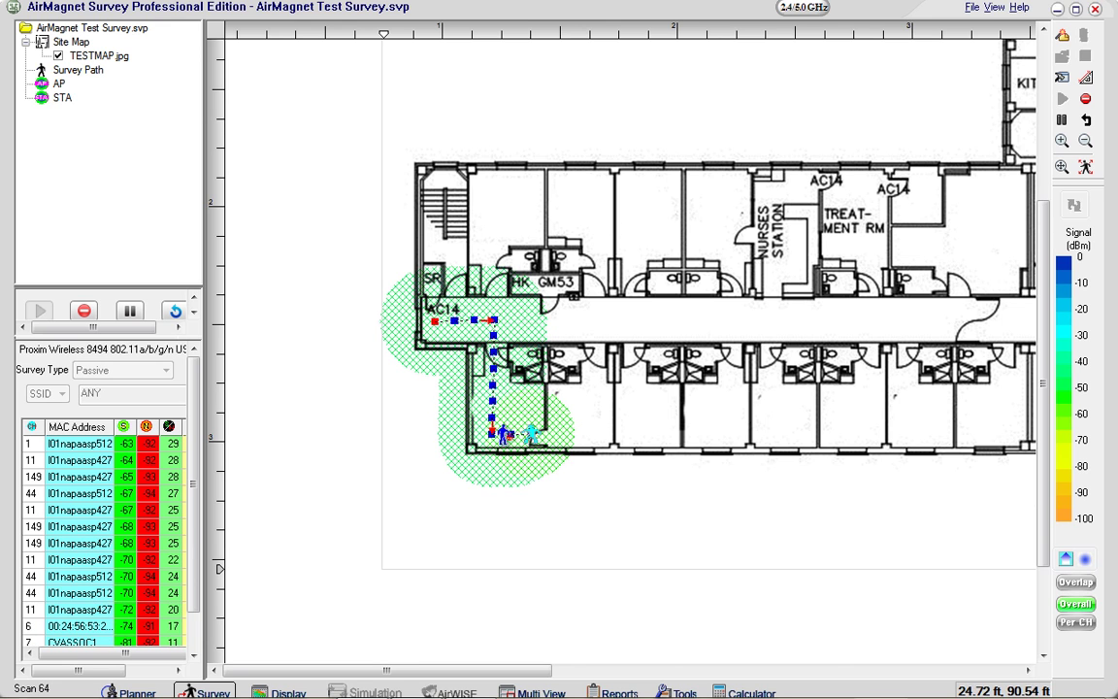
{"action": "left_click", "coordinate": [490, 434]}
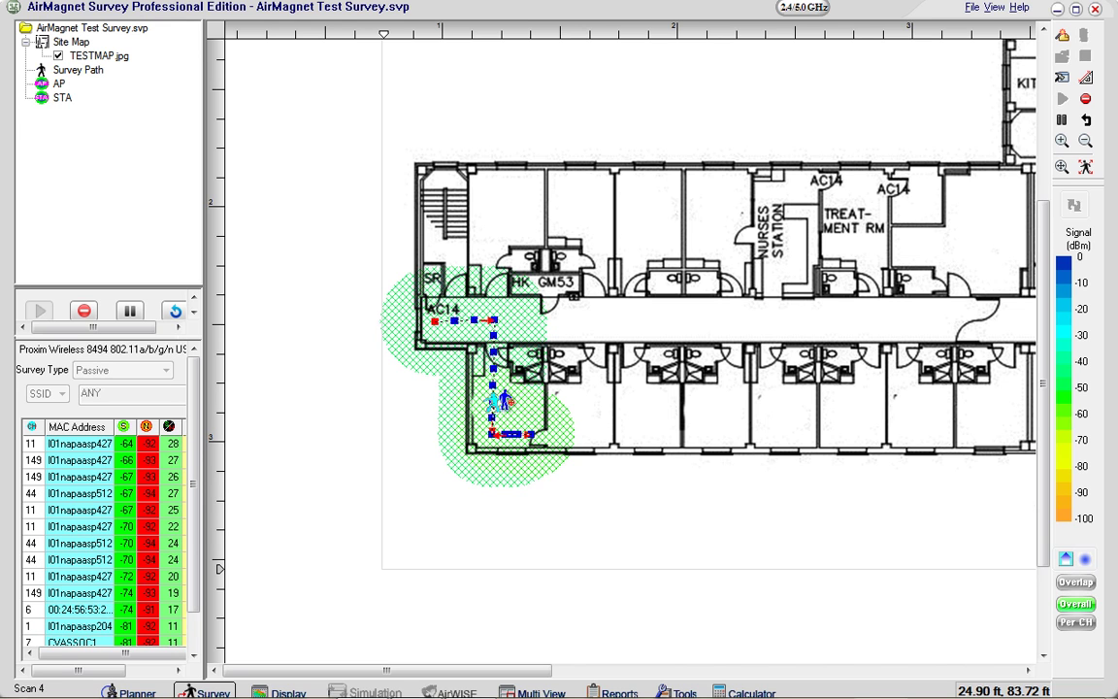
{"action": "left_click", "coordinate": [530, 400]}
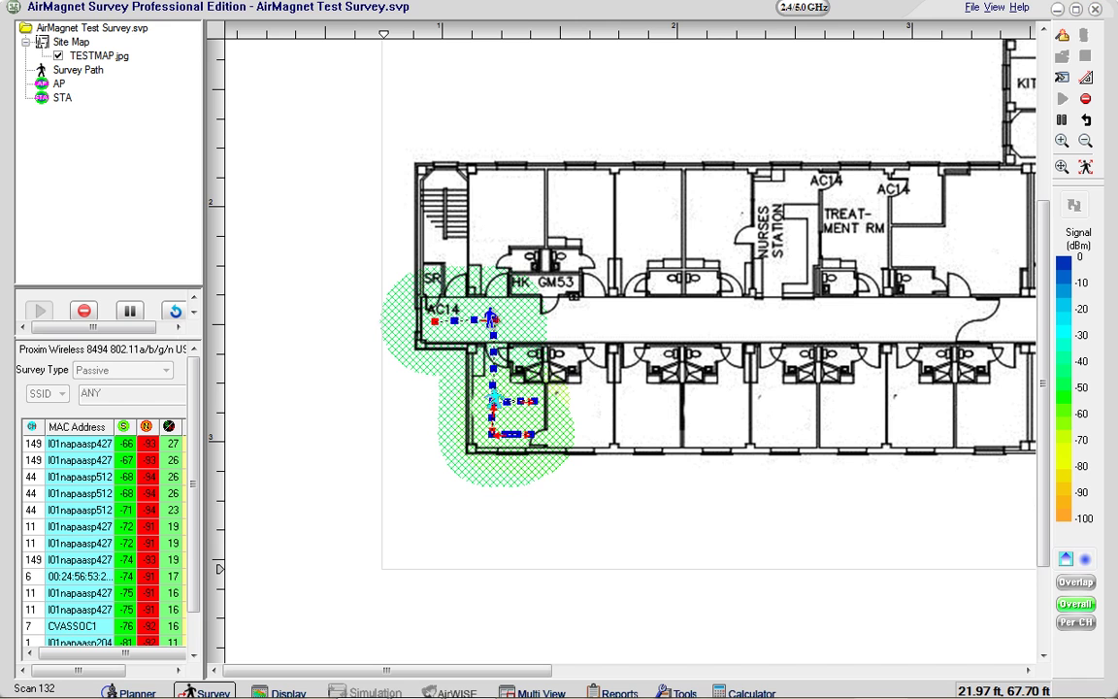
{"action": "left_click", "coordinate": [492, 322]}
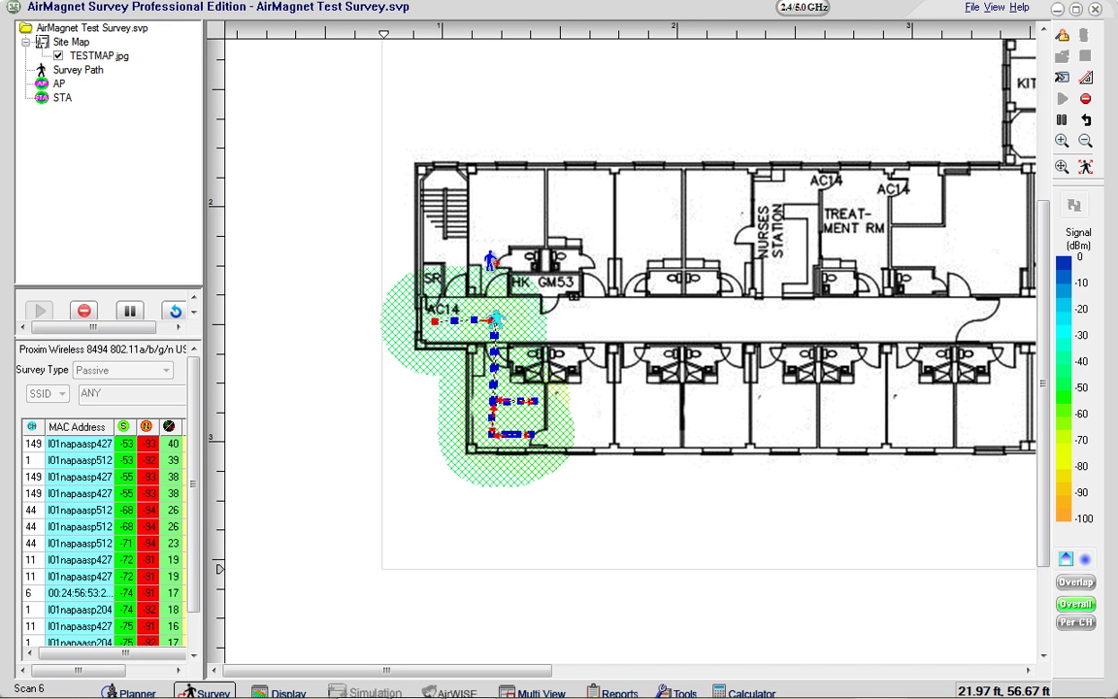
Step: Log the survey path from the corridor into the first room above it, beside the staircase, and across that room
{"action": "left_click", "coordinate": [490, 260]}
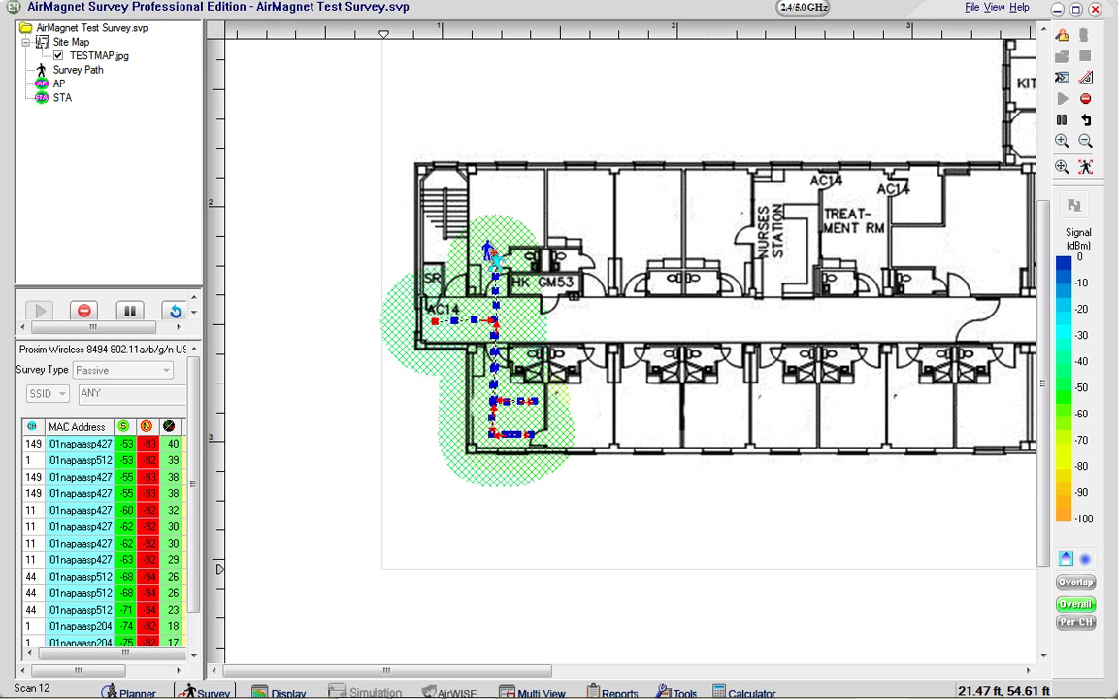
{"action": "left_click", "coordinate": [490, 209]}
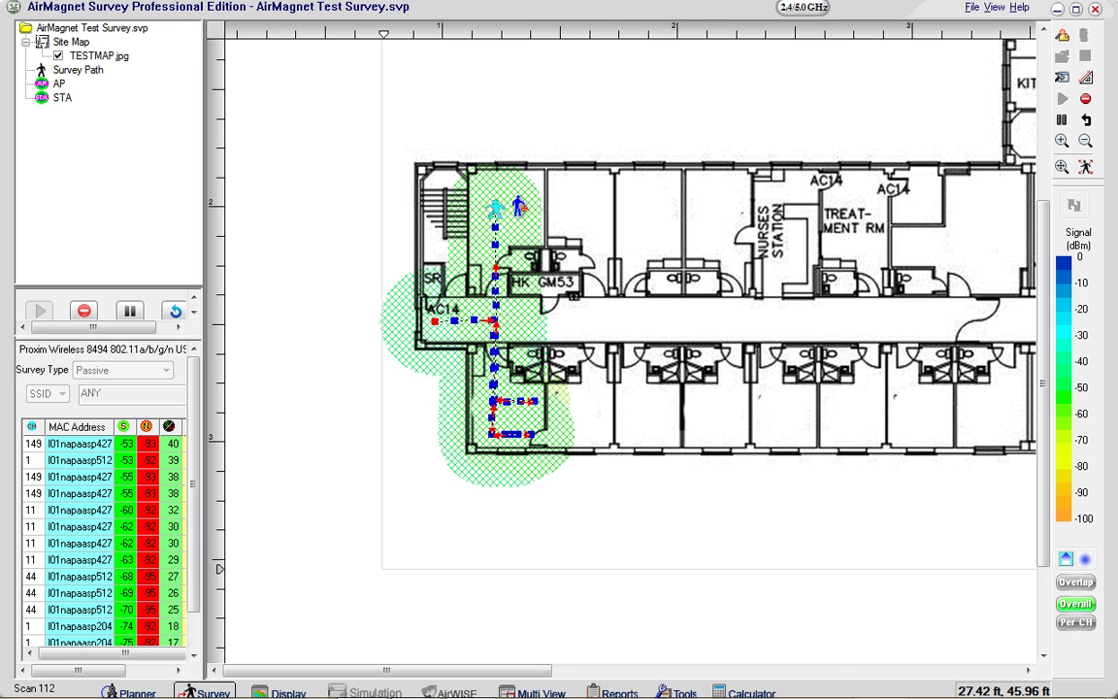
{"action": "left_click", "coordinate": [527, 205]}
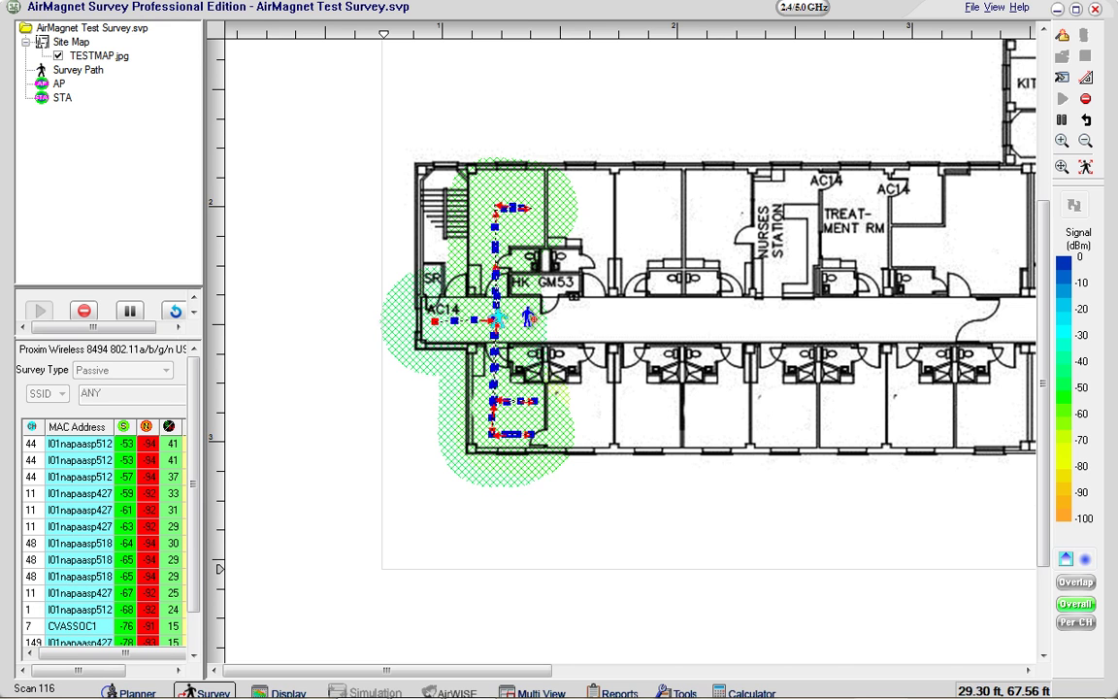
Step: Extend the survey path along the corridor, through the second room below it with two crossings, and back along the corridor past HK GM53
{"action": "left_click", "coordinate": [589, 319]}
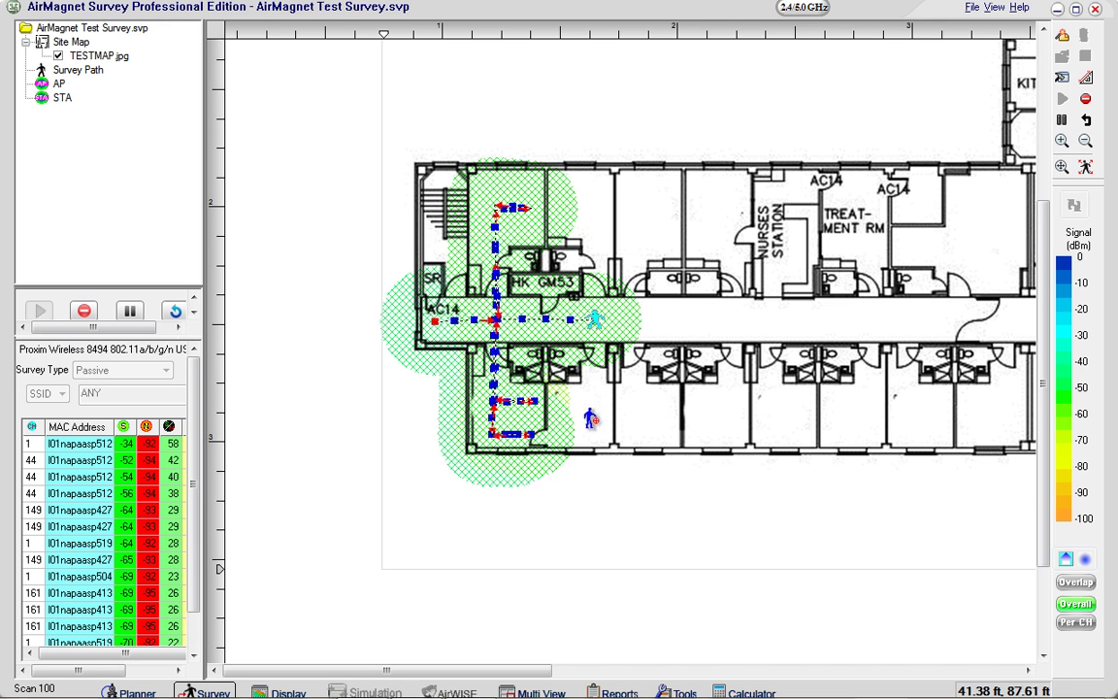
{"action": "left_click", "coordinate": [596, 438]}
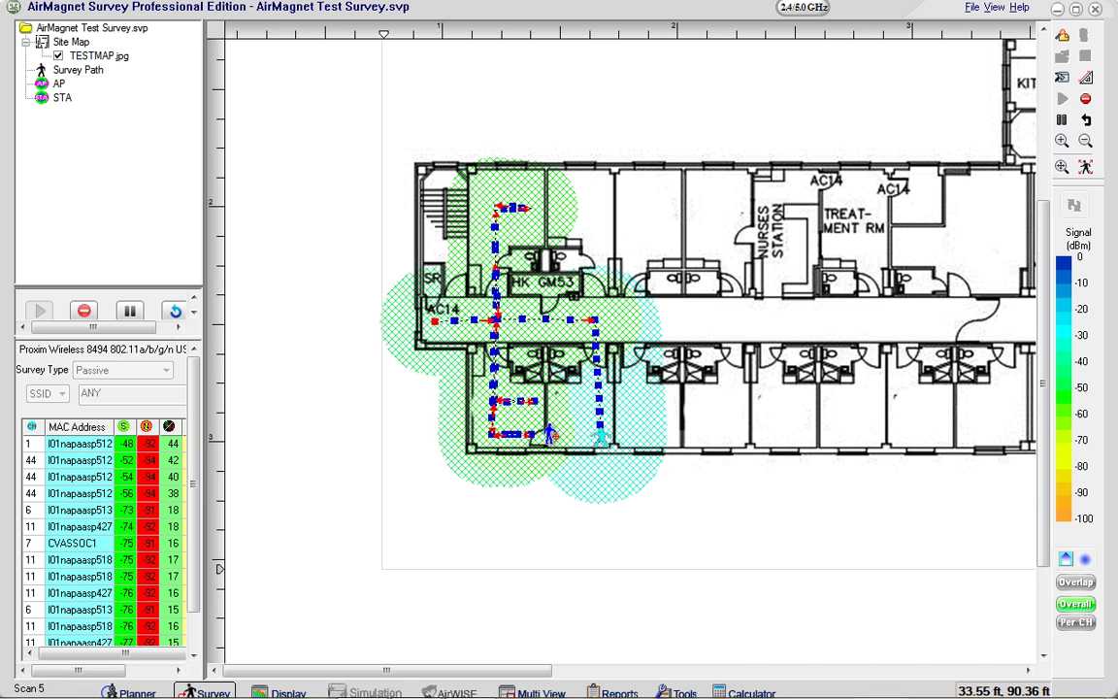
{"action": "left_click", "coordinate": [560, 435]}
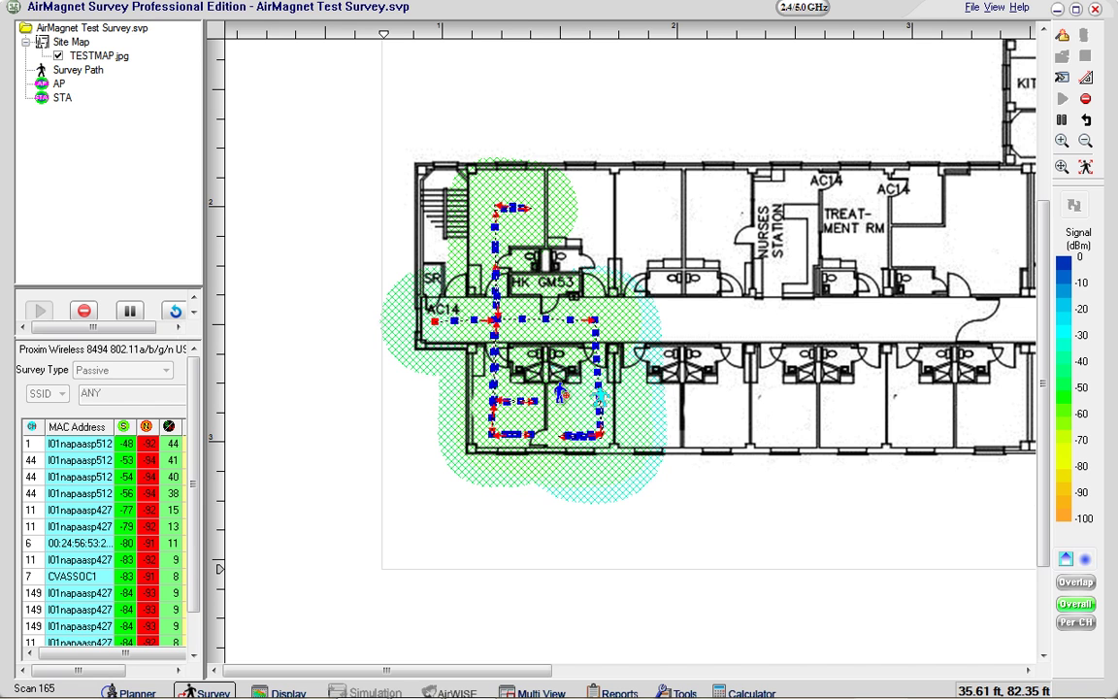
{"action": "left_click", "coordinate": [561, 394]}
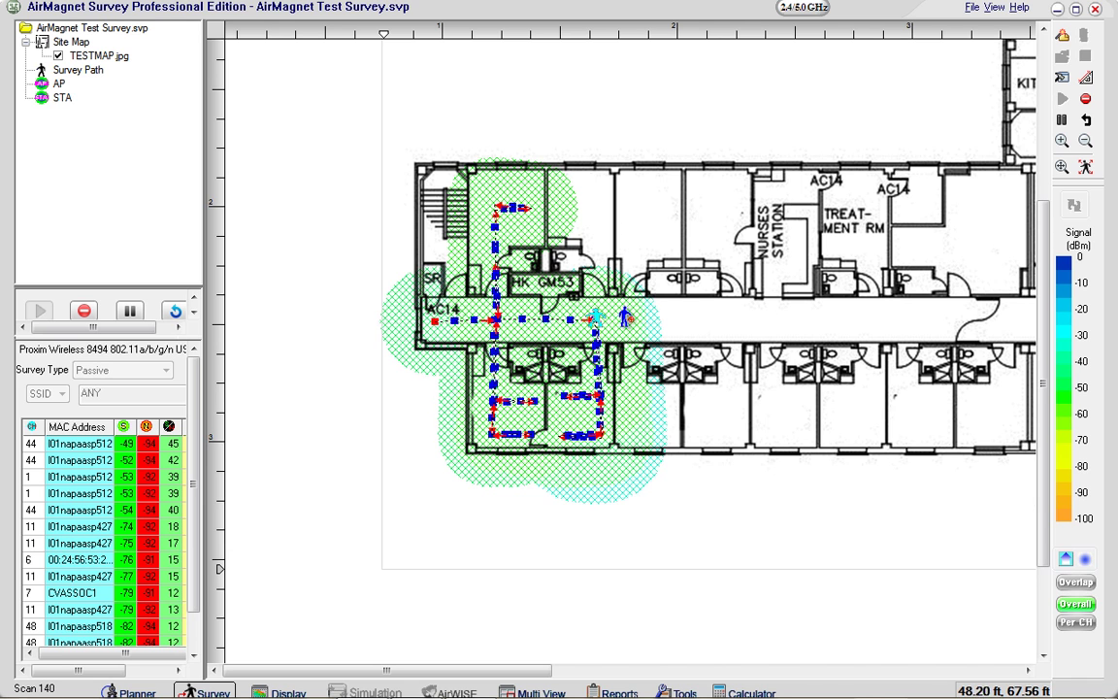
{"action": "left_click", "coordinate": [631, 318]}
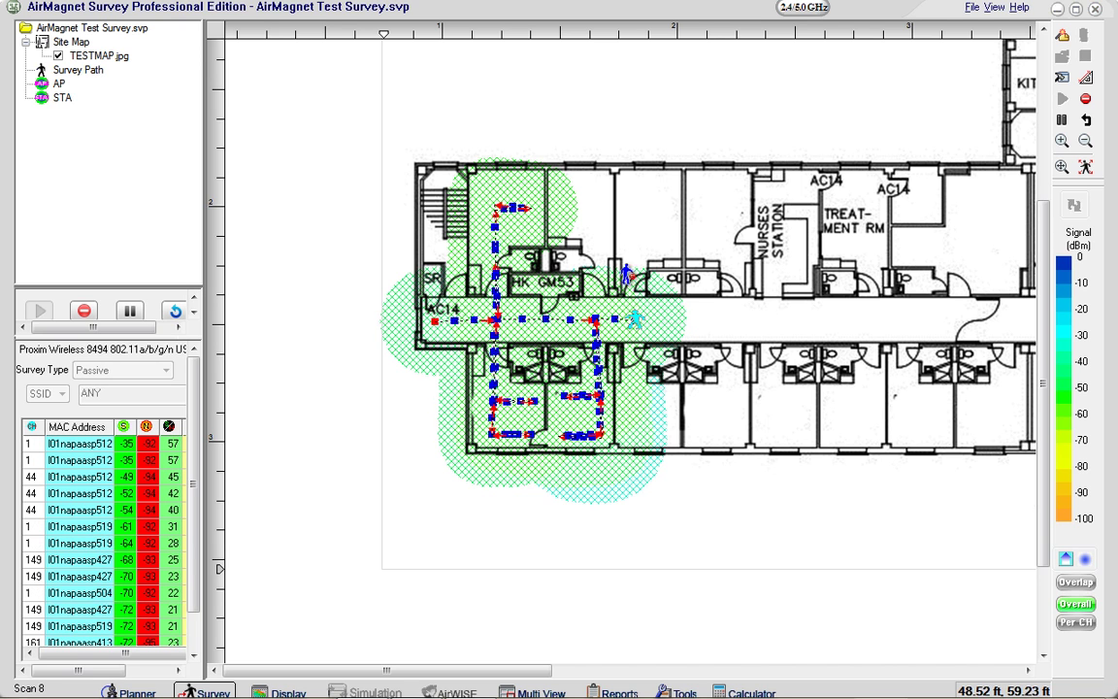
Step: Log the survey path from the corridor to the outer end of the room above it, past HK GM53, and pause data collection
{"action": "left_click", "coordinate": [624, 182]}
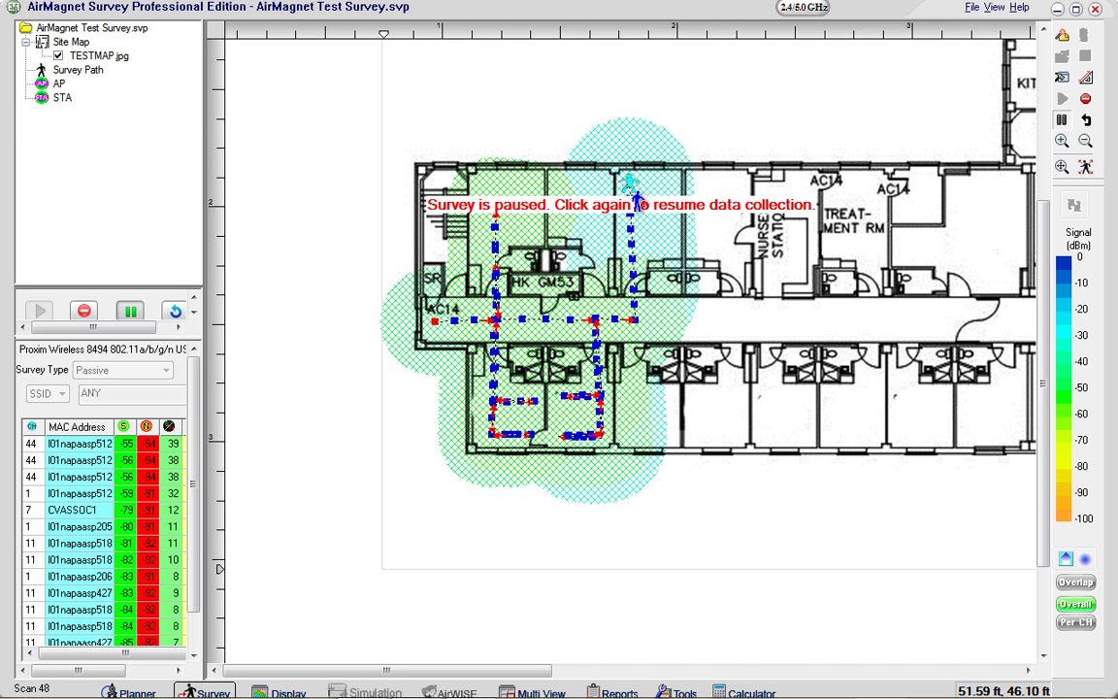
{"action": "left_click", "coordinate": [802, 432]}
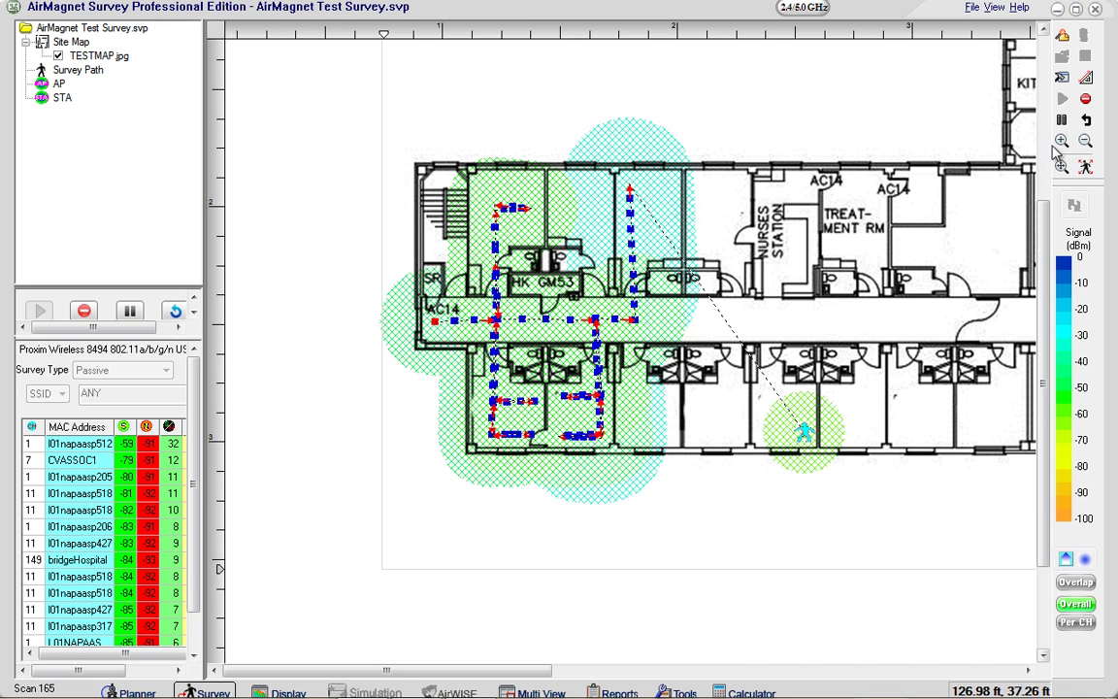
{"action": "left_click", "coordinate": [1064, 119]}
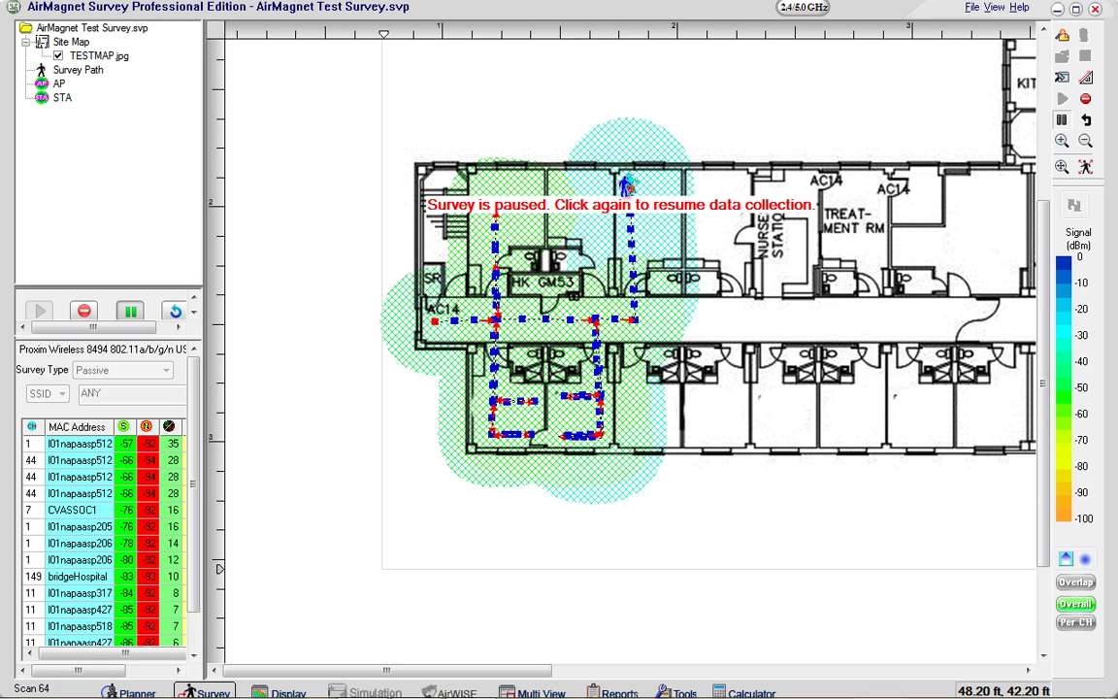
Step: Resume the survey at the paused point, log two crossings of that upper room, and return the path to the corridor
{"action": "left_click", "coordinate": [627, 185]}
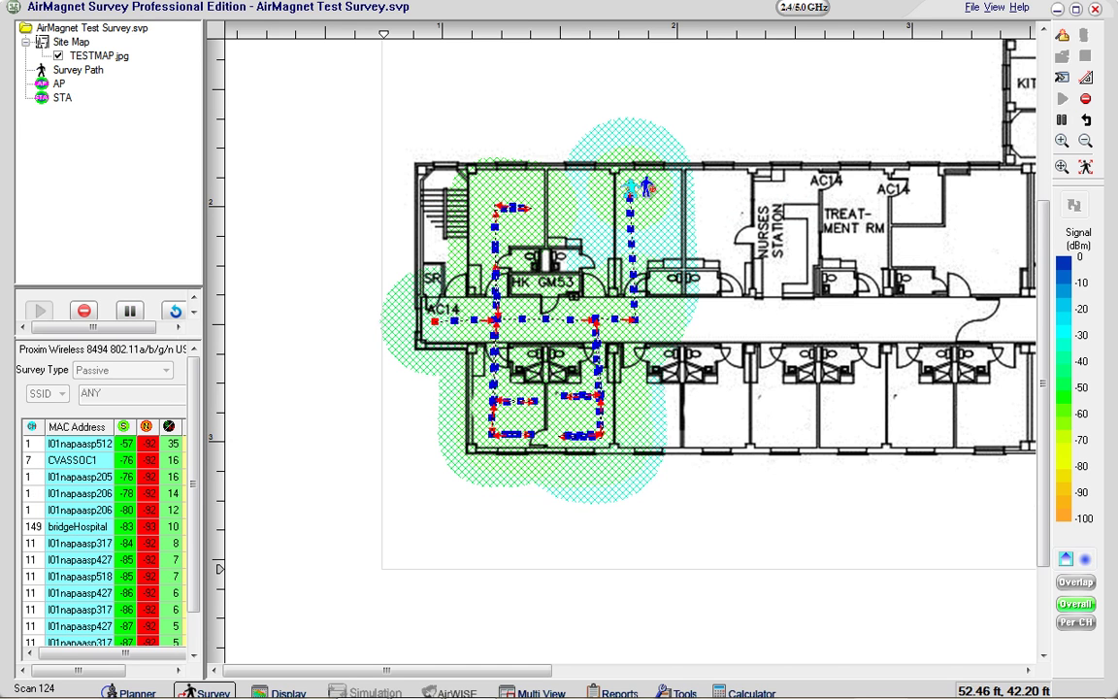
{"action": "left_click", "coordinate": [670, 187]}
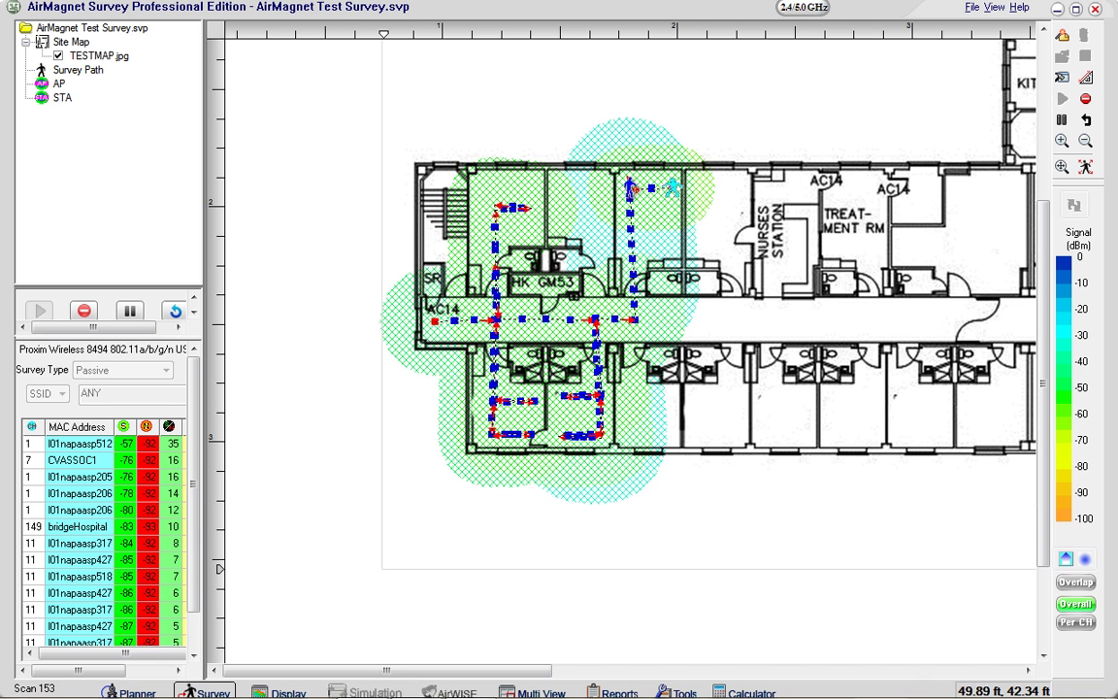
{"action": "left_click", "coordinate": [626, 185]}
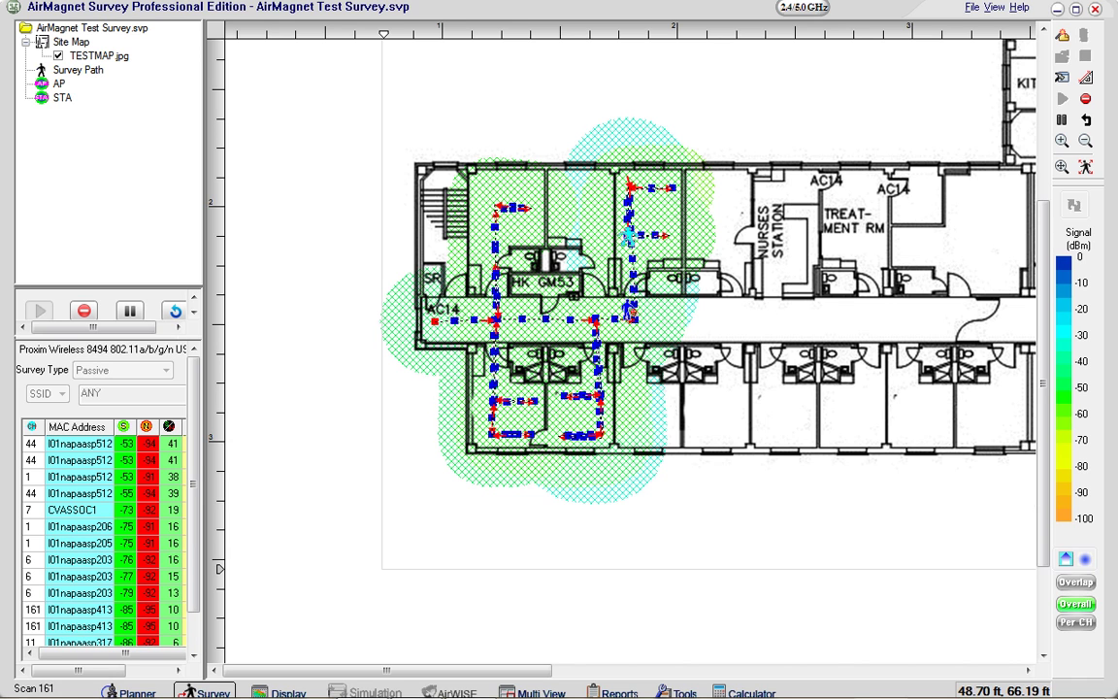
{"action": "left_click", "coordinate": [631, 322]}
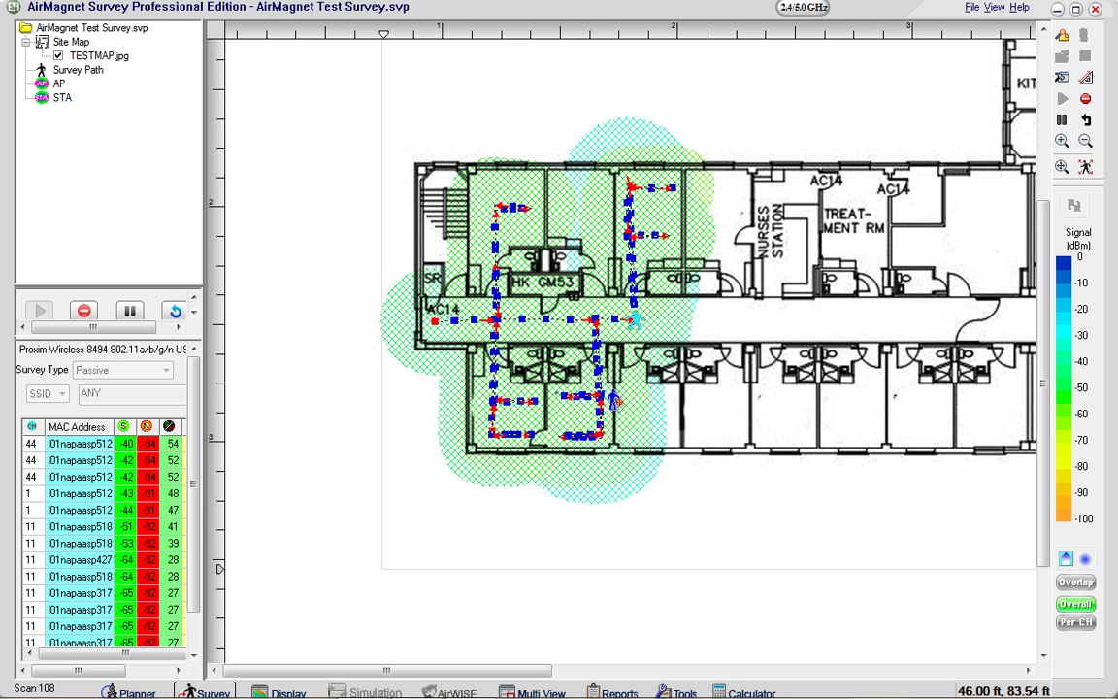
Step: Log the survey path through the third and fourth rooms below the corridor, crossing each one and ending back in the corridor
{"action": "left_click", "coordinate": [627, 433]}
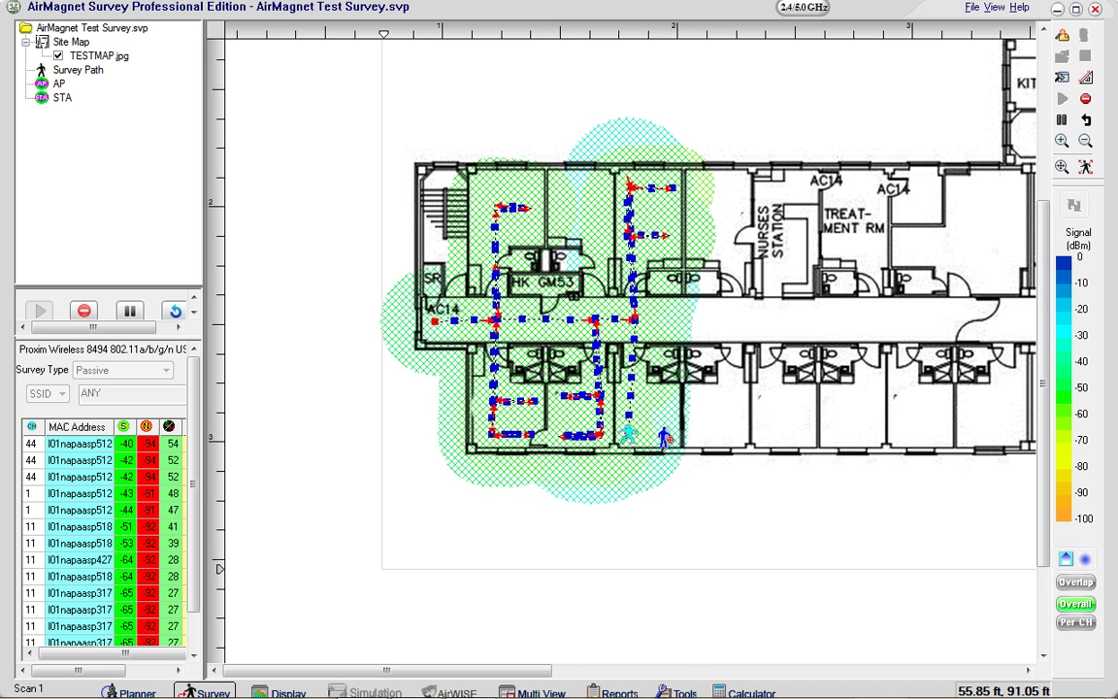
{"action": "left_click", "coordinate": [668, 437]}
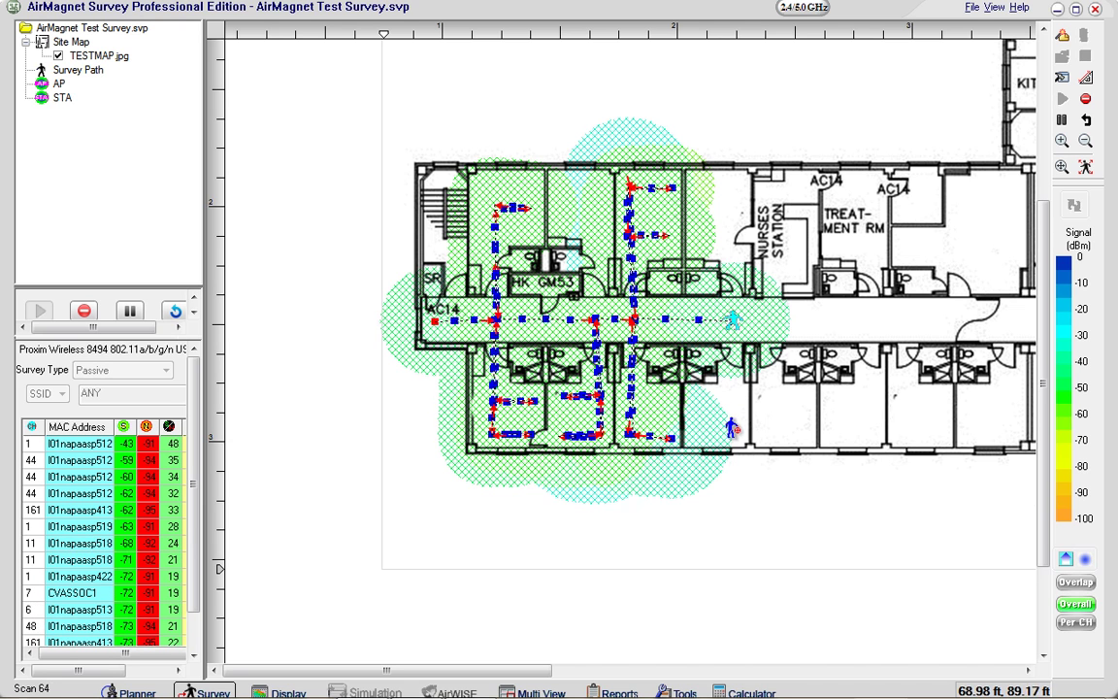
{"action": "left_click", "coordinate": [732, 428]}
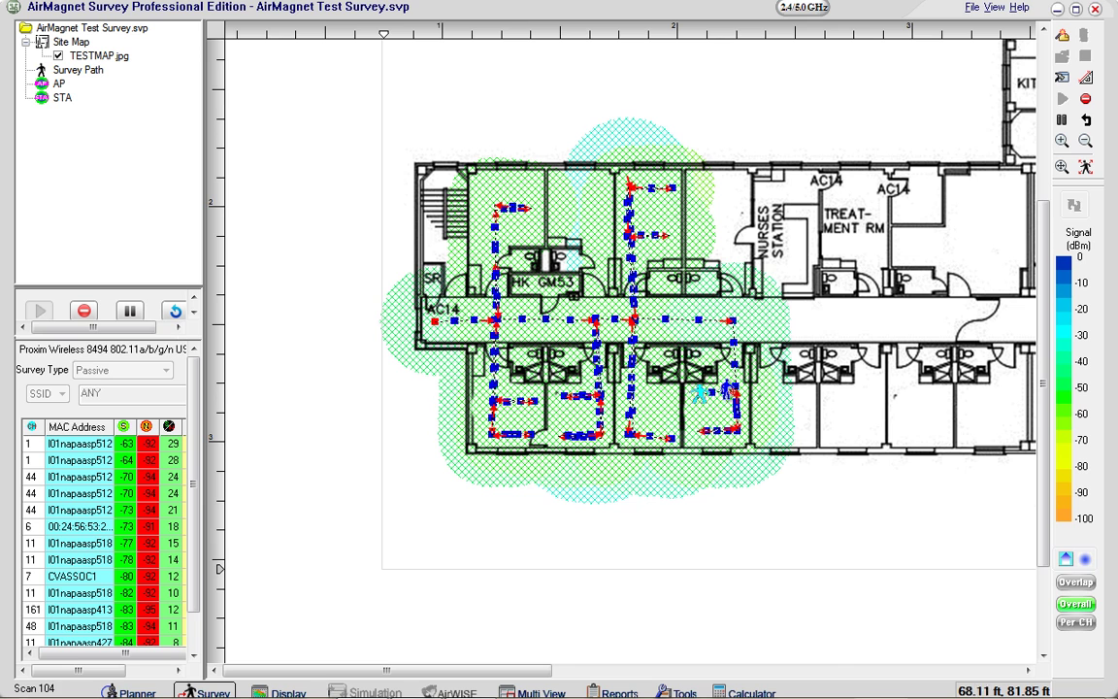
{"action": "left_click", "coordinate": [728, 391]}
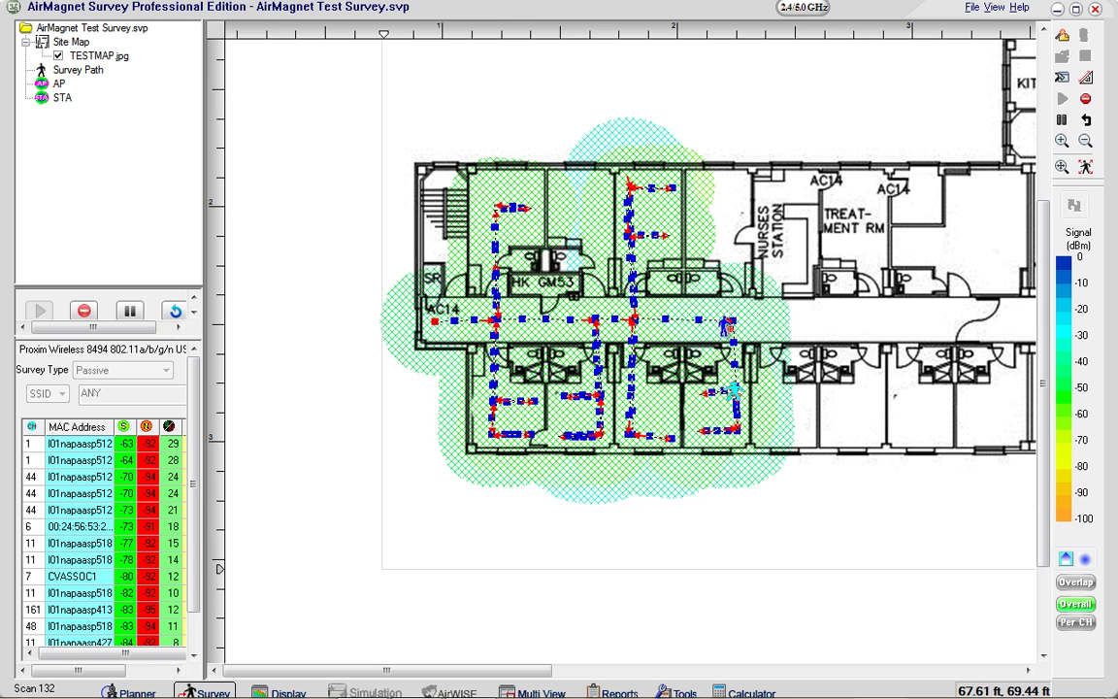
{"action": "left_click", "coordinate": [731, 322]}
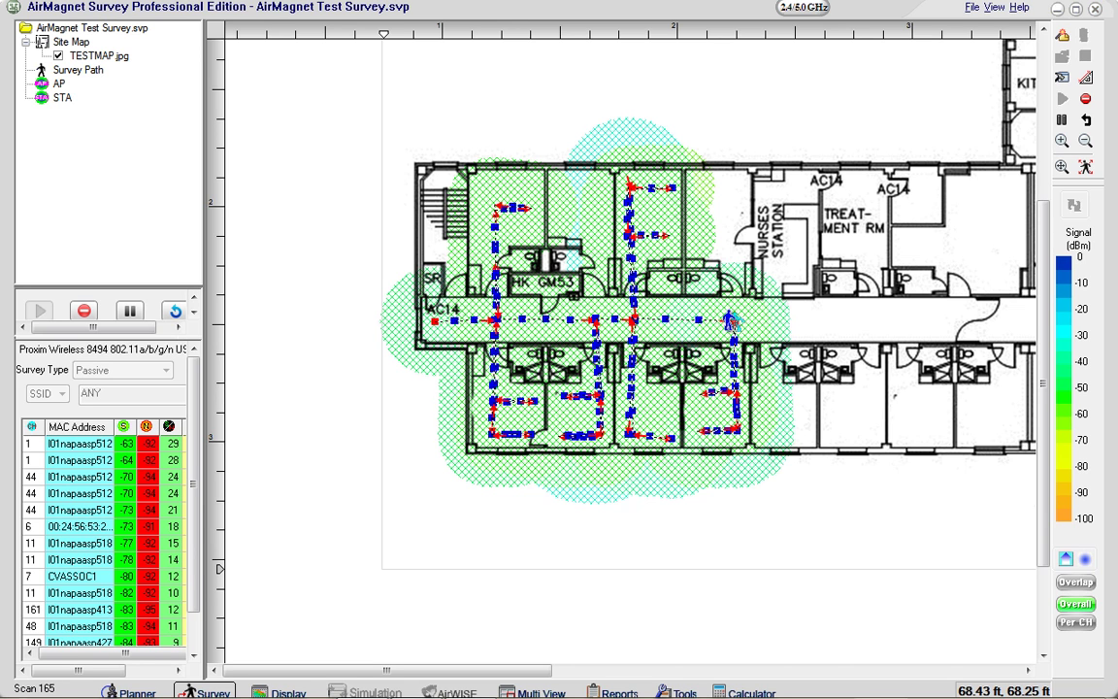
Step: Extend the survey path along the corridor and up into the nurses station, and stop and save the survey as PassiveSurvey1
{"action": "left_click", "coordinate": [769, 320]}
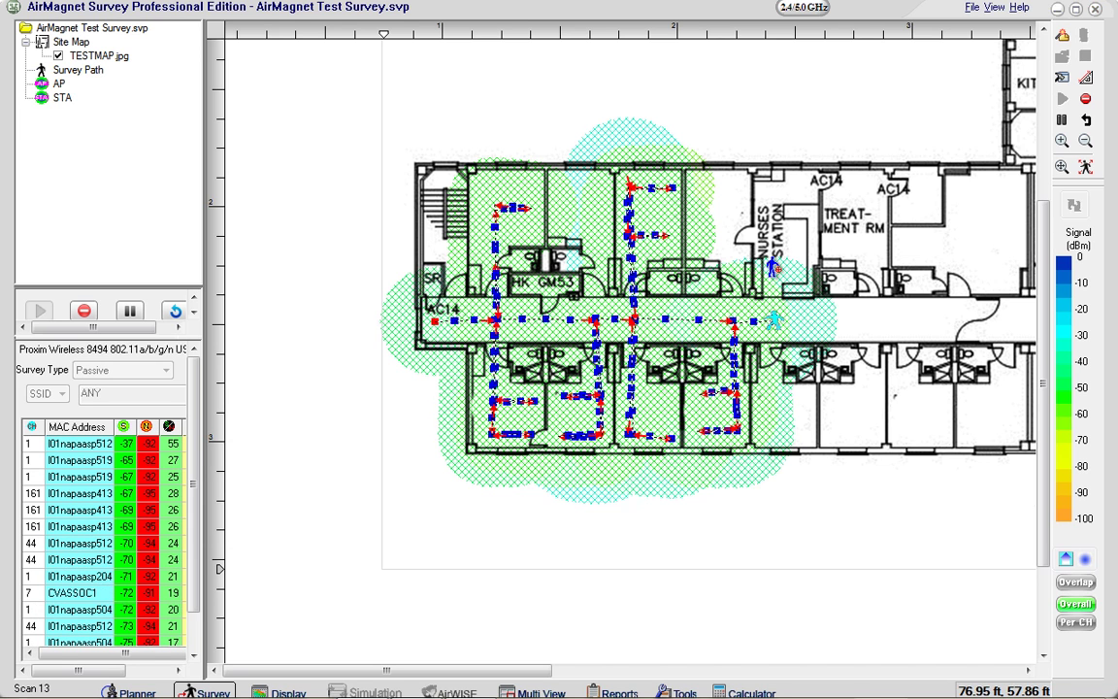
{"action": "left_click", "coordinate": [770, 193]}
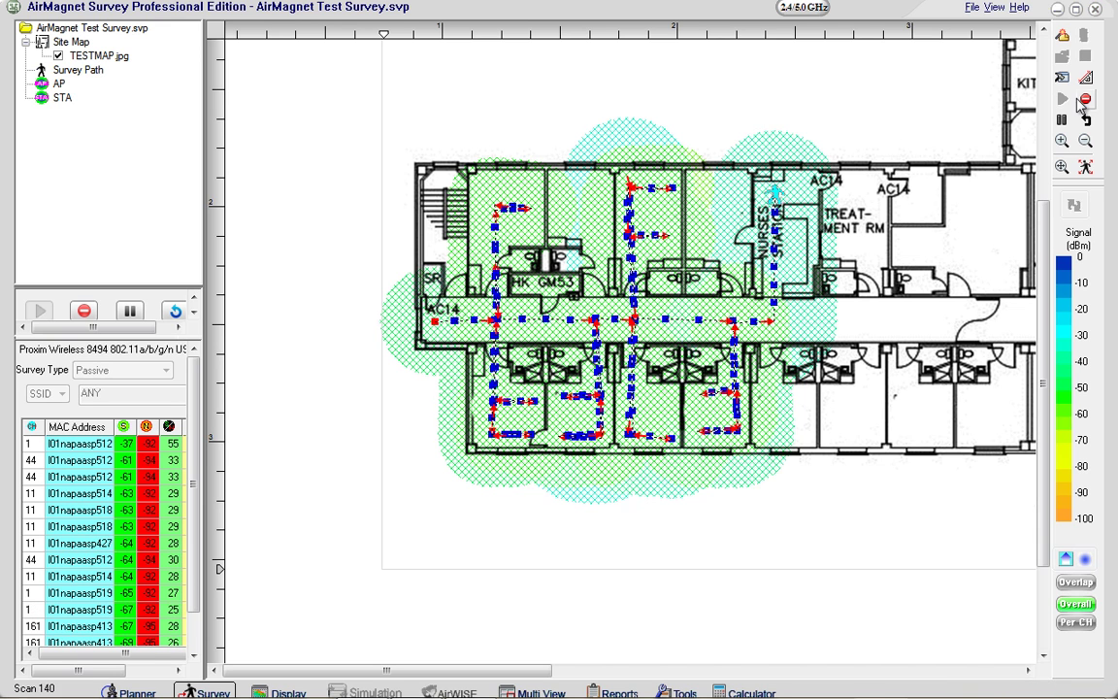
{"action": "left_click", "coordinate": [1083, 100]}
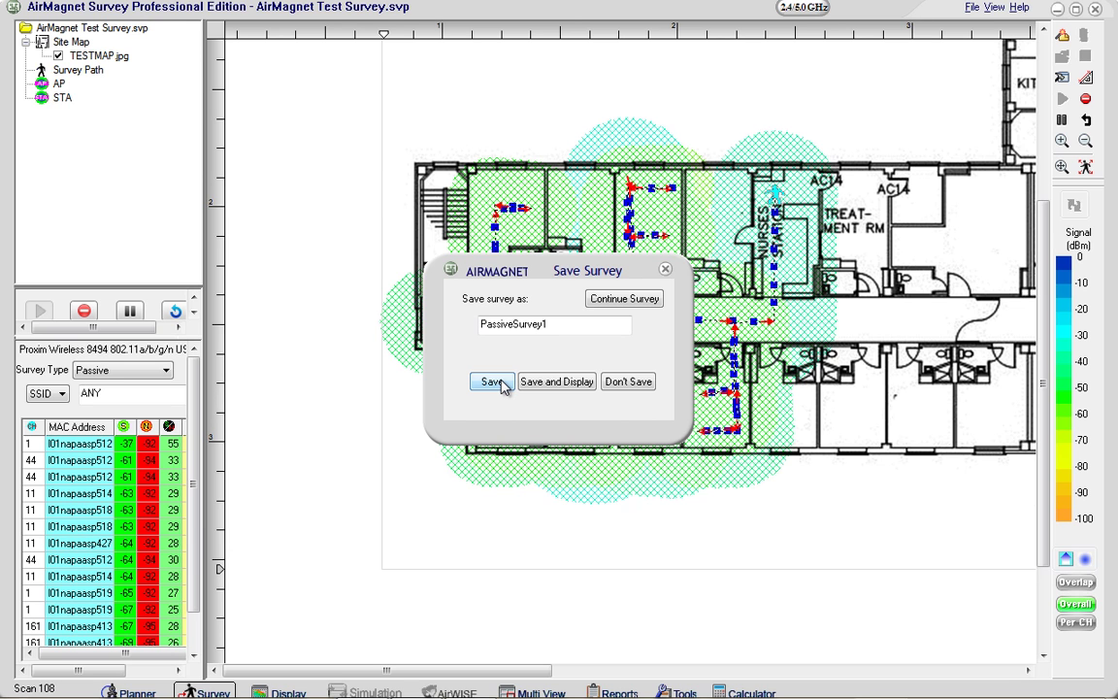
{"action": "left_click", "coordinate": [492, 381]}
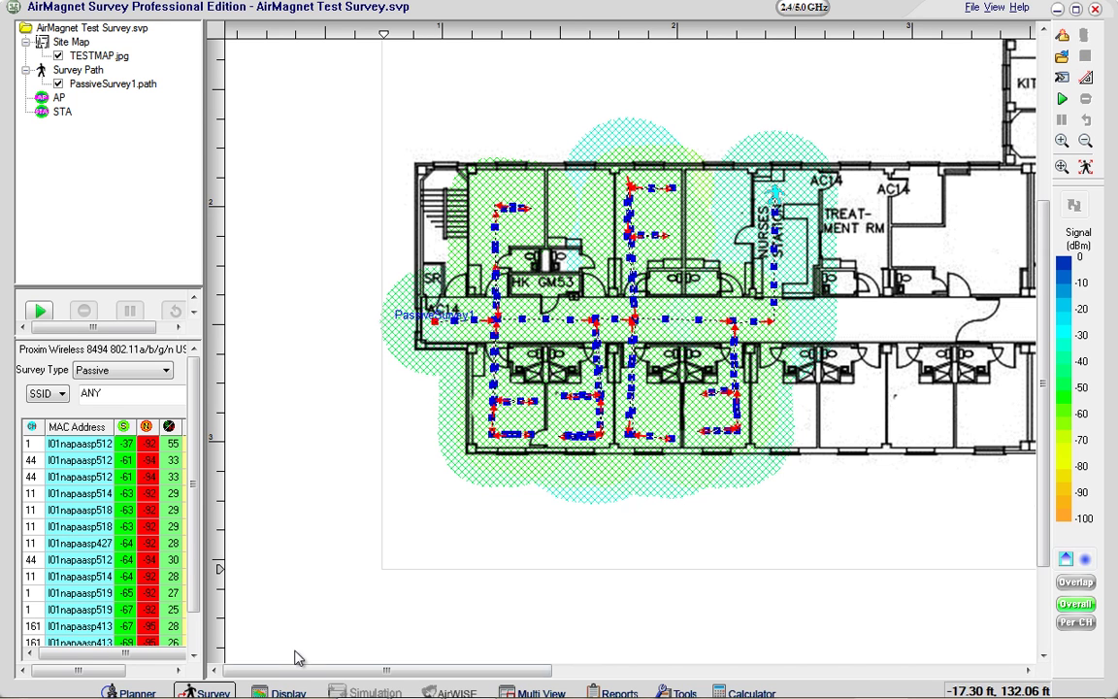
Step: Display the PassiveSurvey1 signal strength heatmap on the floor plan, framed on the surveyed wing
{"action": "left_click", "coordinate": [277, 685]}
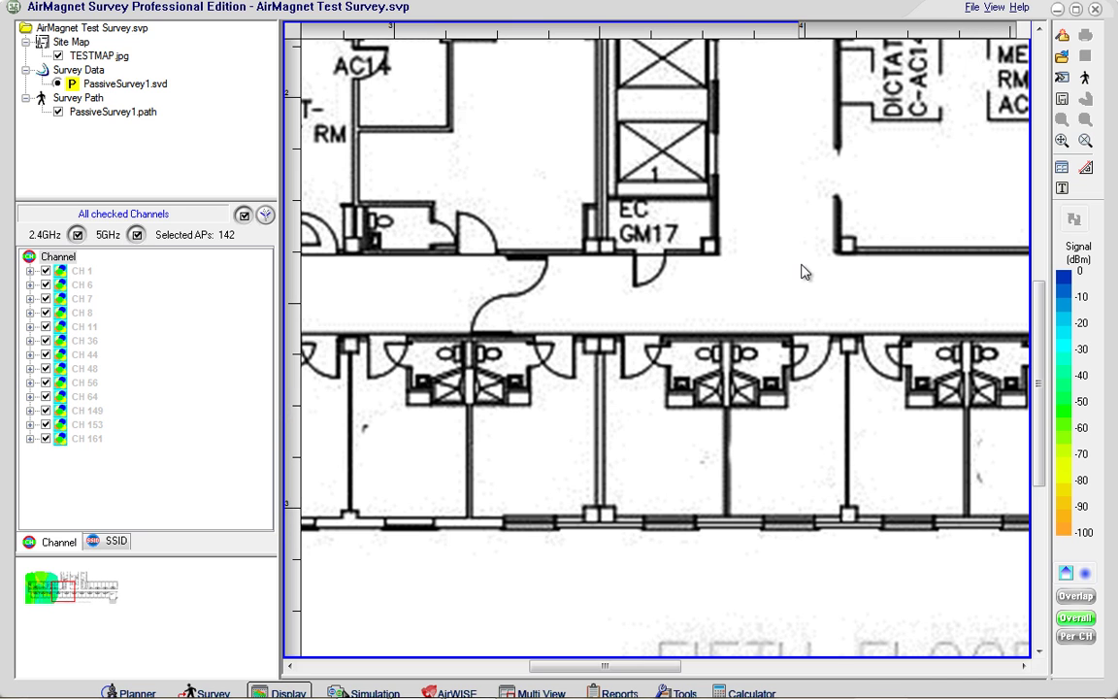
{"action": "left_click", "coordinate": [1088, 120]}
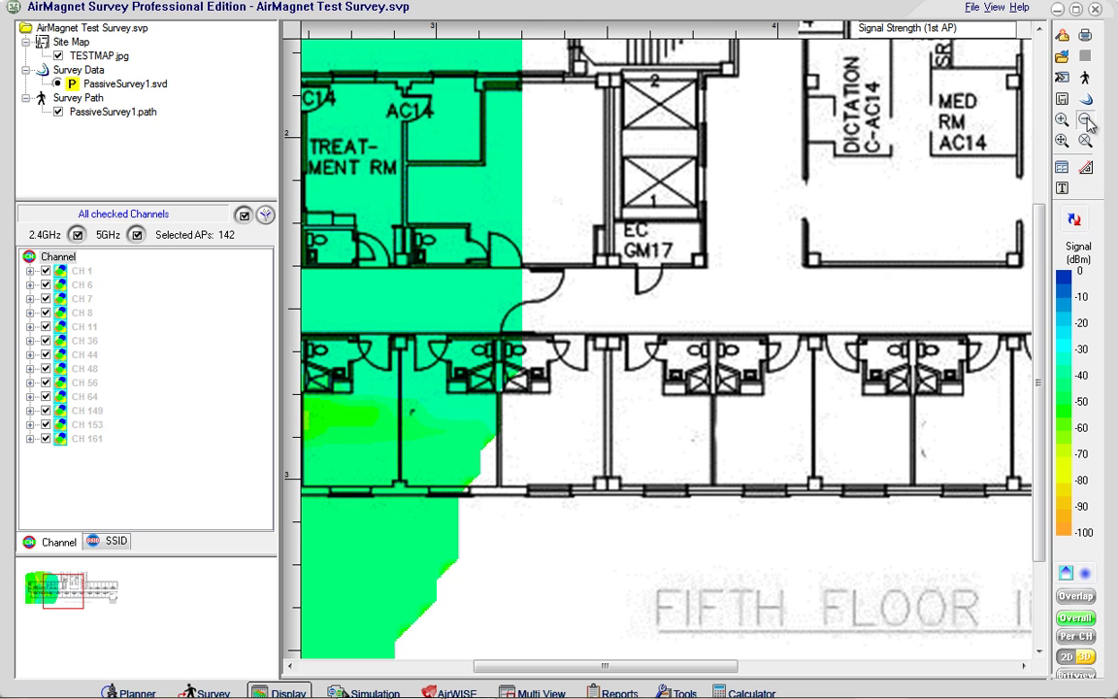
{"action": "left_click", "coordinate": [1063, 142]}
{"action": "left_click", "coordinate": [1063, 142]}
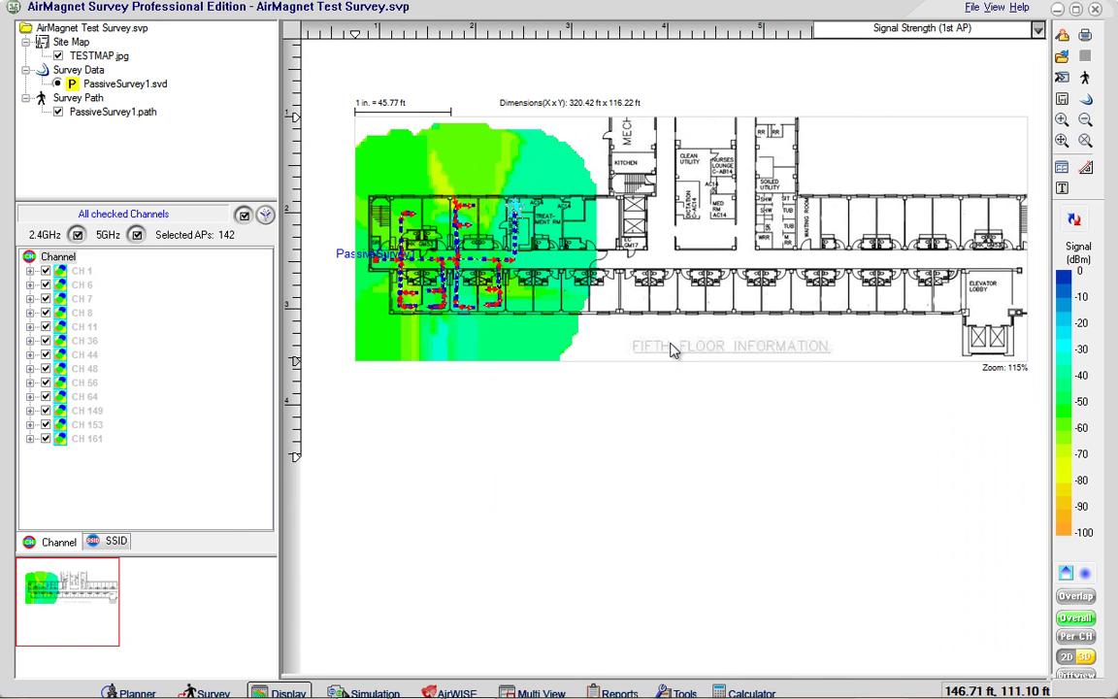
{"action": "left_click", "coordinate": [613, 423]}
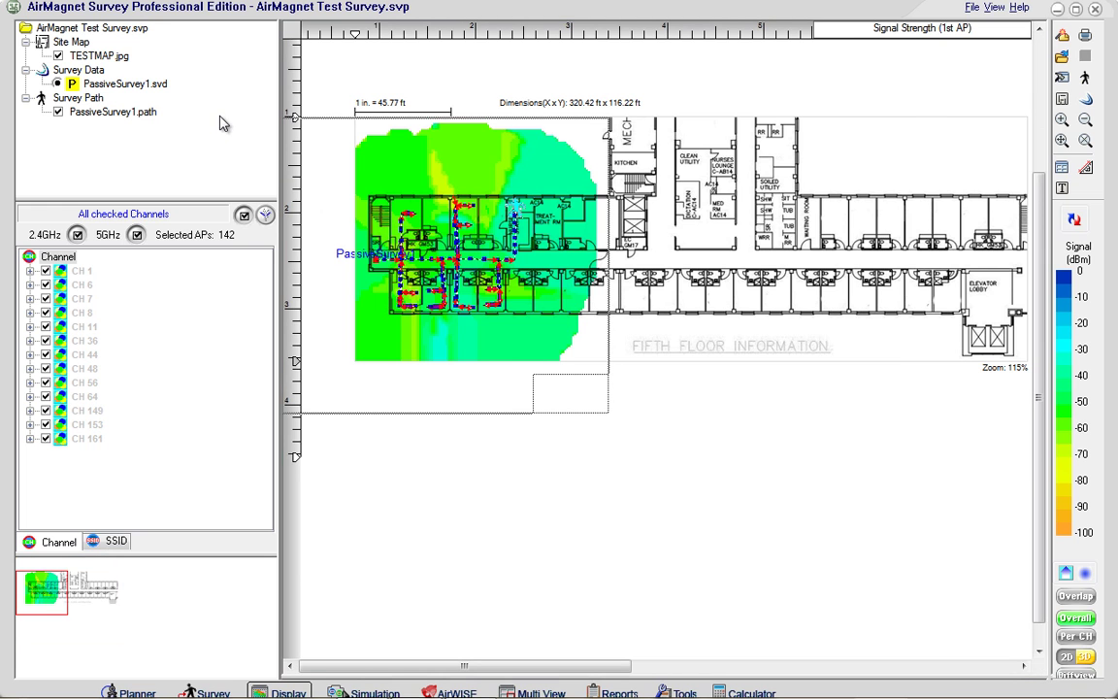
{"action": "scroll", "coordinate": [221, 122], "scroll_direction": "up", "scroll_amount": 2}
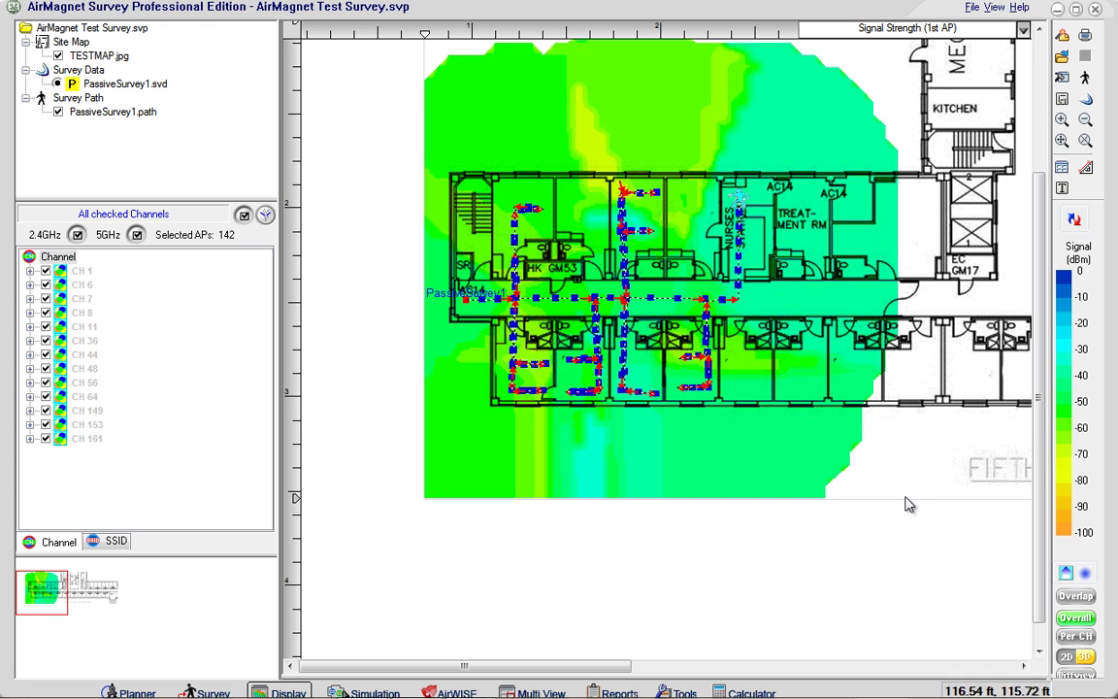
Step: Set the heatmap legend's minimum signal to -55 dBm and examine the areas below that threshold
{"action": "mouse_move", "coordinate": [1068, 540]}
{"action": "left_mouse_down"}
{"action": "mouse_move", "coordinate": [1065, 412]}
{"action": "mouse_move", "coordinate": [1062, 423]}
{"action": "left_mouse_up"}
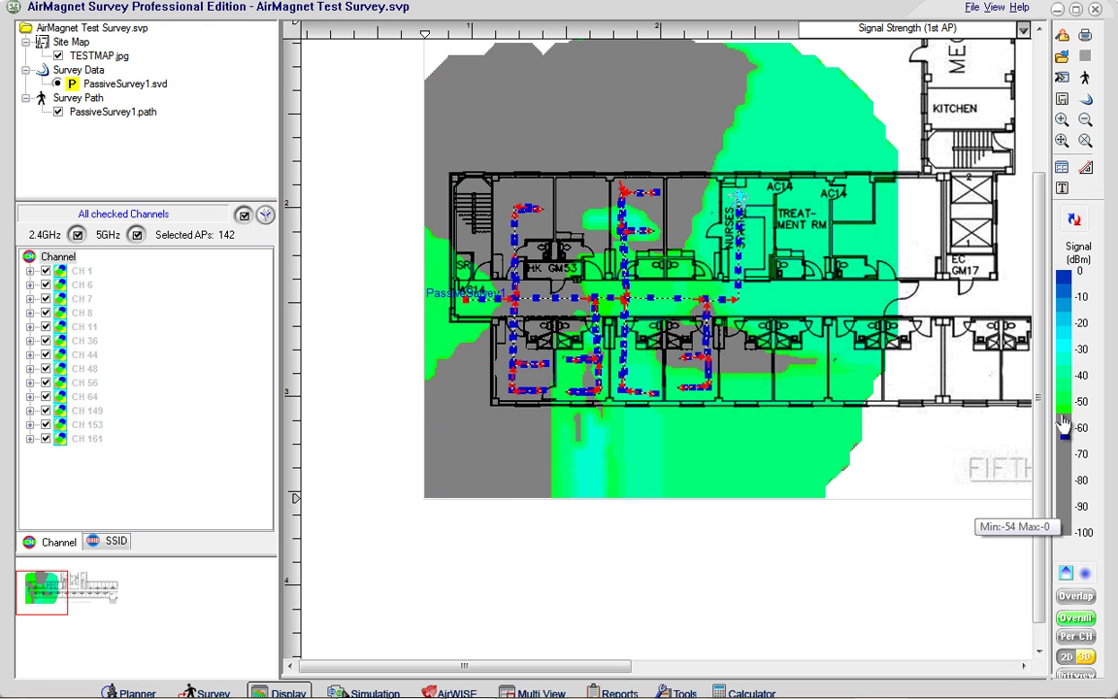
{"action": "left_click_drag", "start_coordinate": [1064, 423], "coordinate": [1064, 425]}
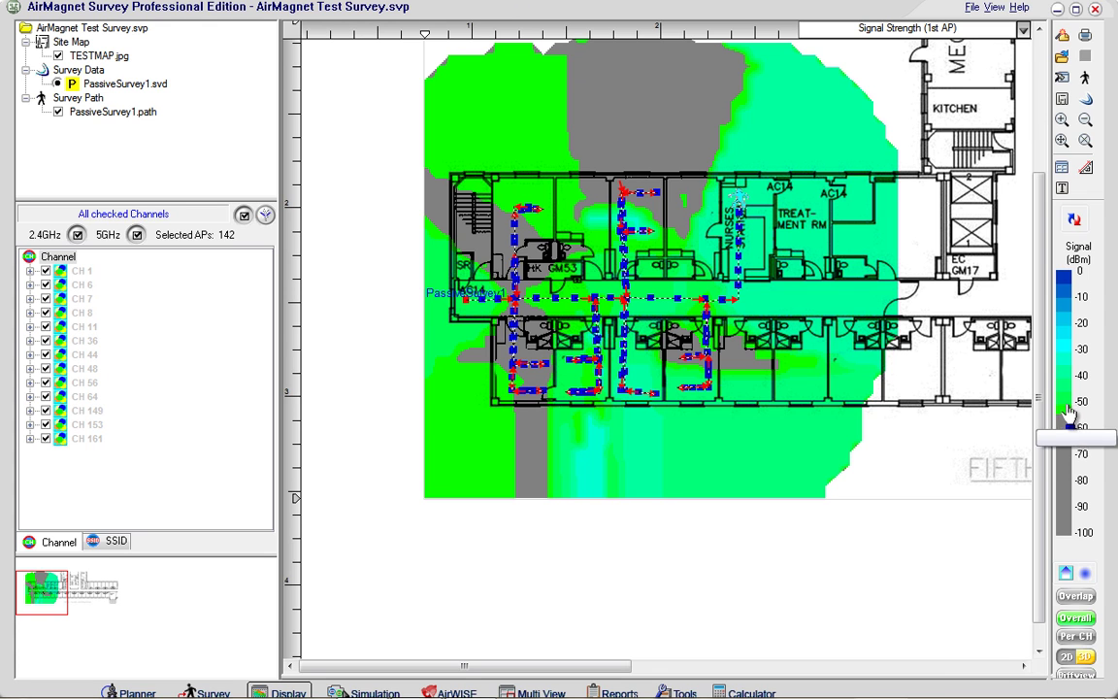
{"action": "mouse_move", "coordinate": [1065, 425]}
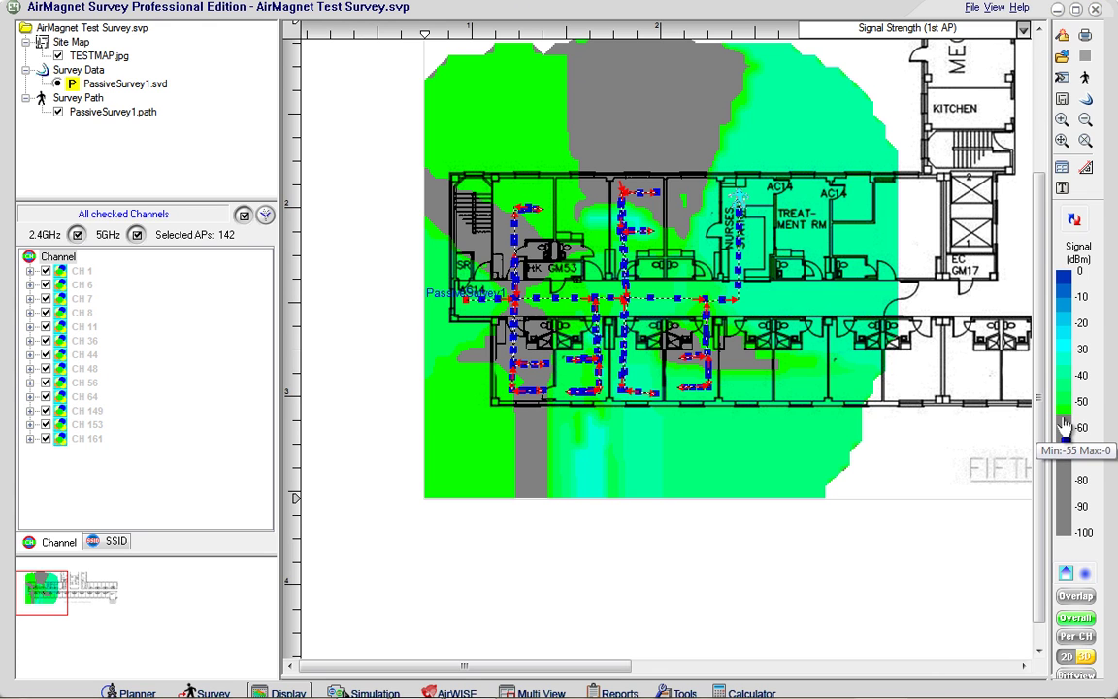
{"action": "mouse_move", "coordinate": [520, 246]}
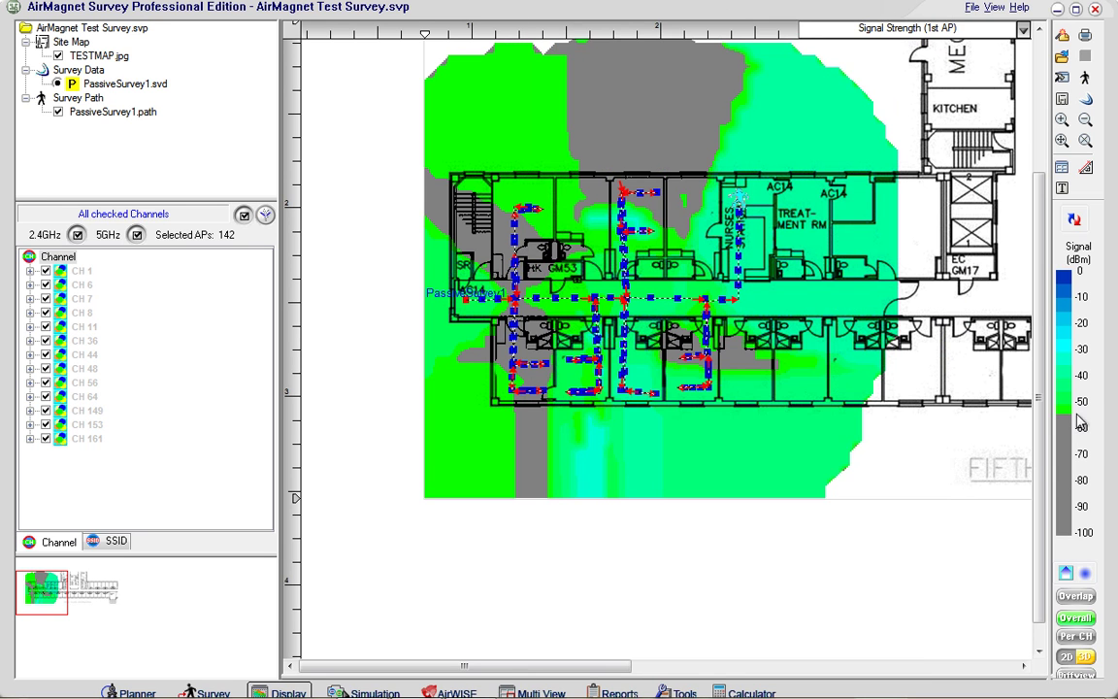
Step: Set the heatmap legend's minimum signal to -66 dBm and check the coverage near the outer wall
{"action": "left_click_drag", "start_coordinate": [1077, 420], "coordinate": [1067, 454]}
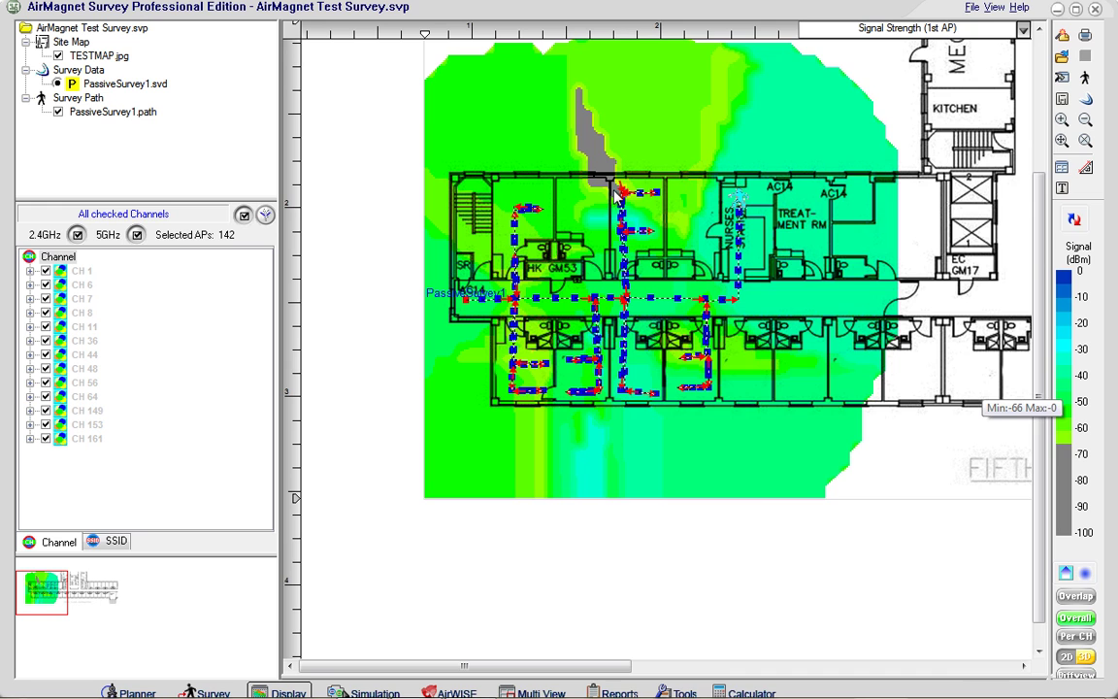
{"action": "mouse_move", "coordinate": [614, 198]}
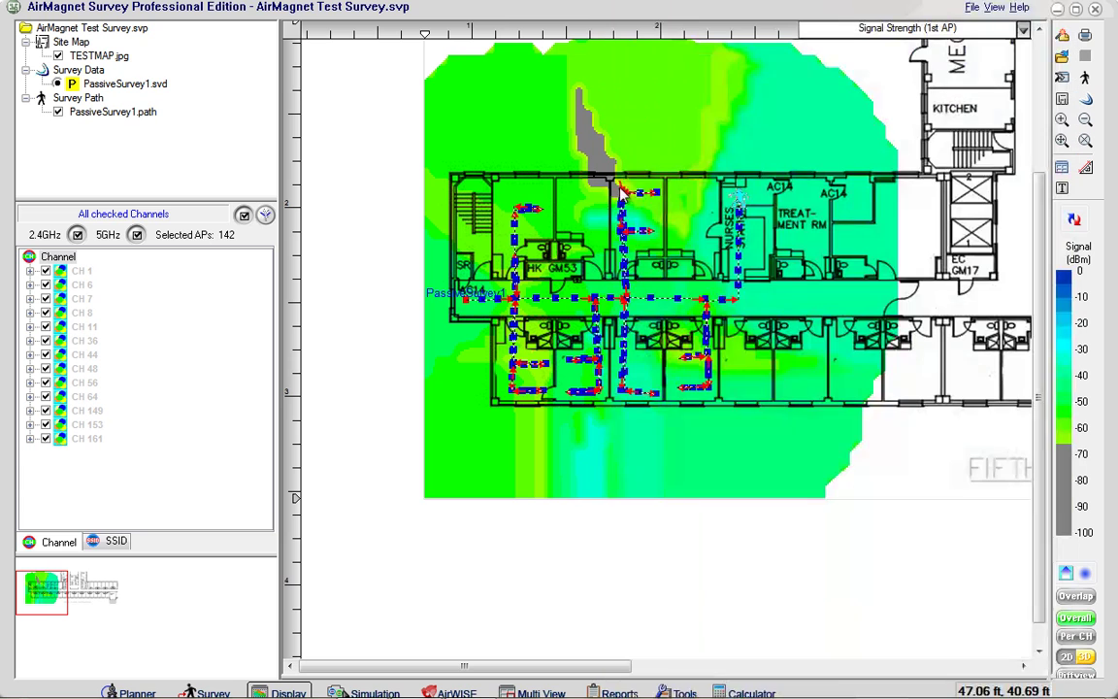
Step: Configure the project to ignore access points whose maximum discovered signal is less than -80 dBm when opening survey data
{"action": "right_click", "coordinate": [710, 68]}
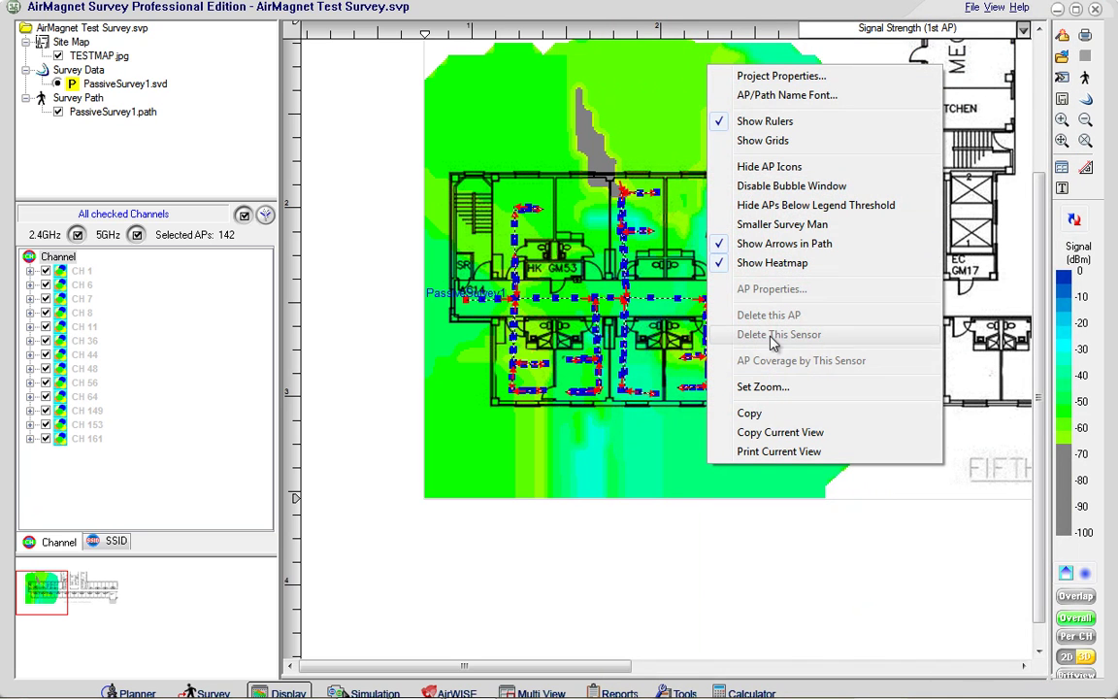
{"action": "left_click", "coordinate": [973, 9]}
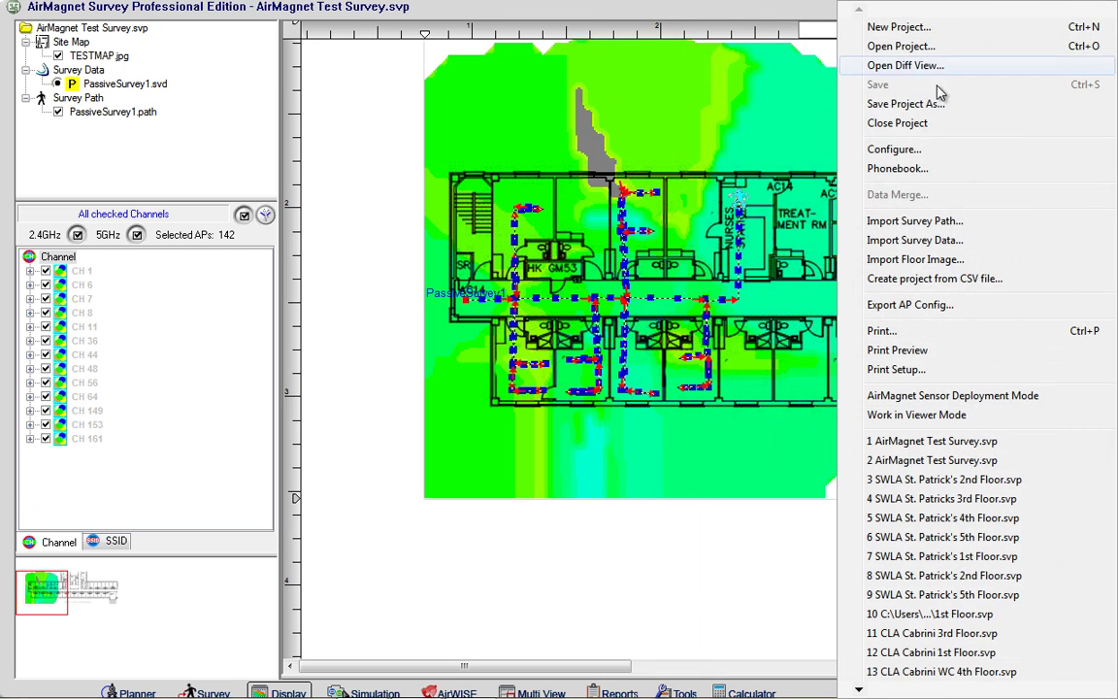
{"action": "left_click", "coordinate": [903, 150]}
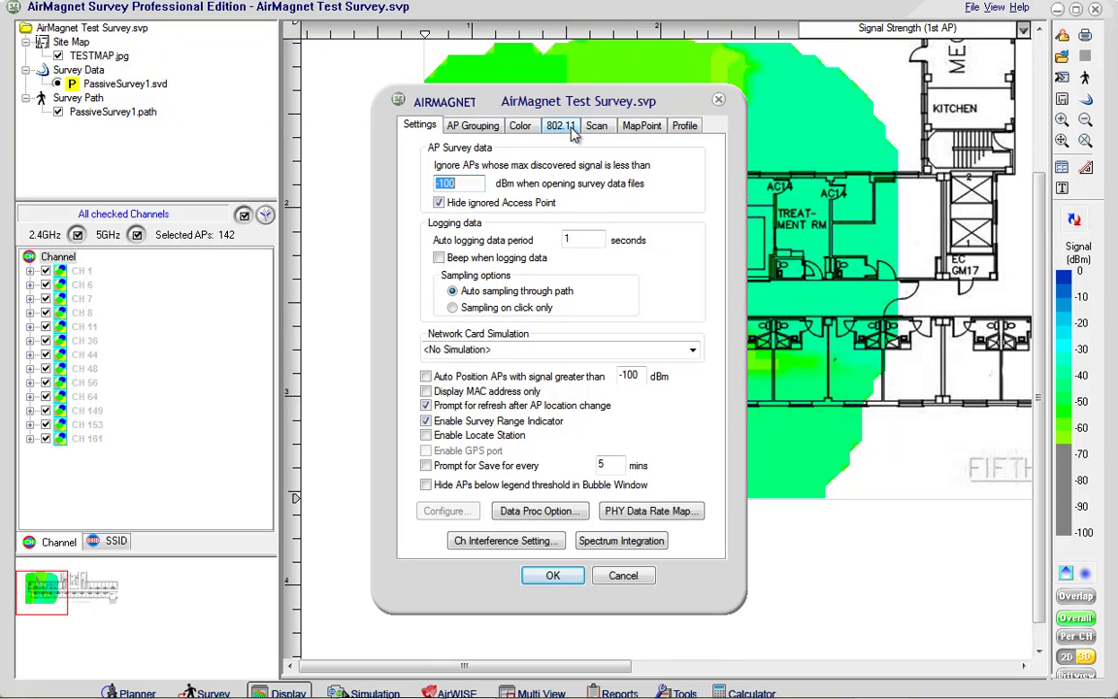
{"action": "left_click", "coordinate": [466, 184]}
{"action": "key", "text": "BackSpace"}
{"action": "type", "text": "-80"}
{"action": "left_click", "coordinate": [561, 577]}
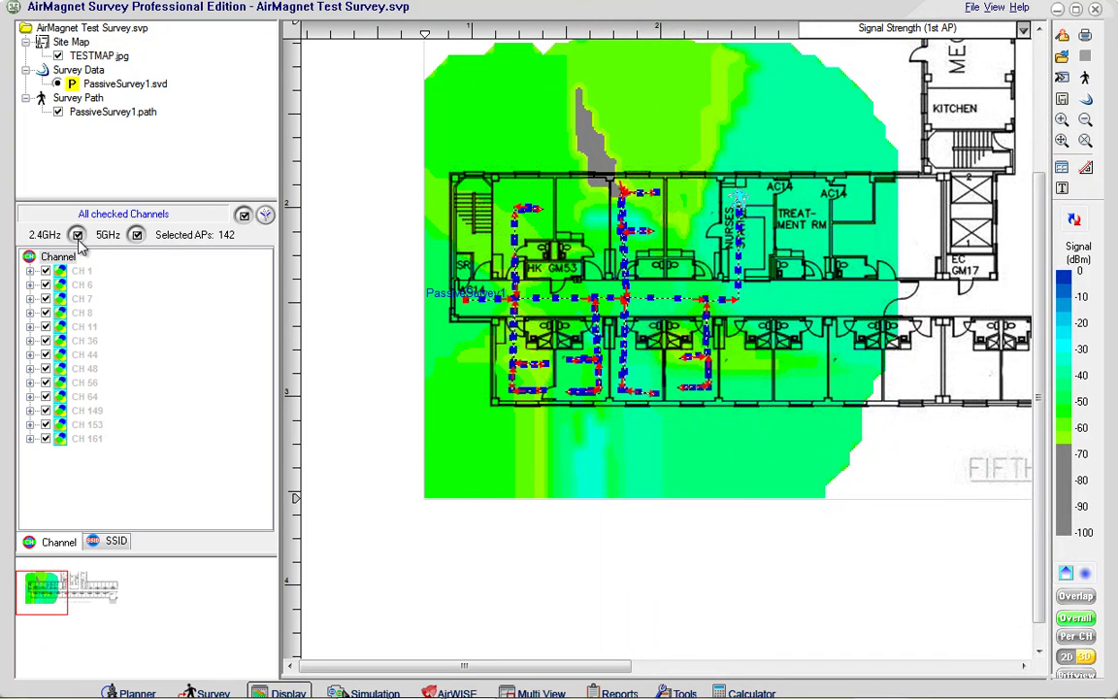
Step: Filter the heatmap to the 2.4 GHz channels only, and switch it to the 5 GHz channels only
{"action": "left_click", "coordinate": [138, 235]}
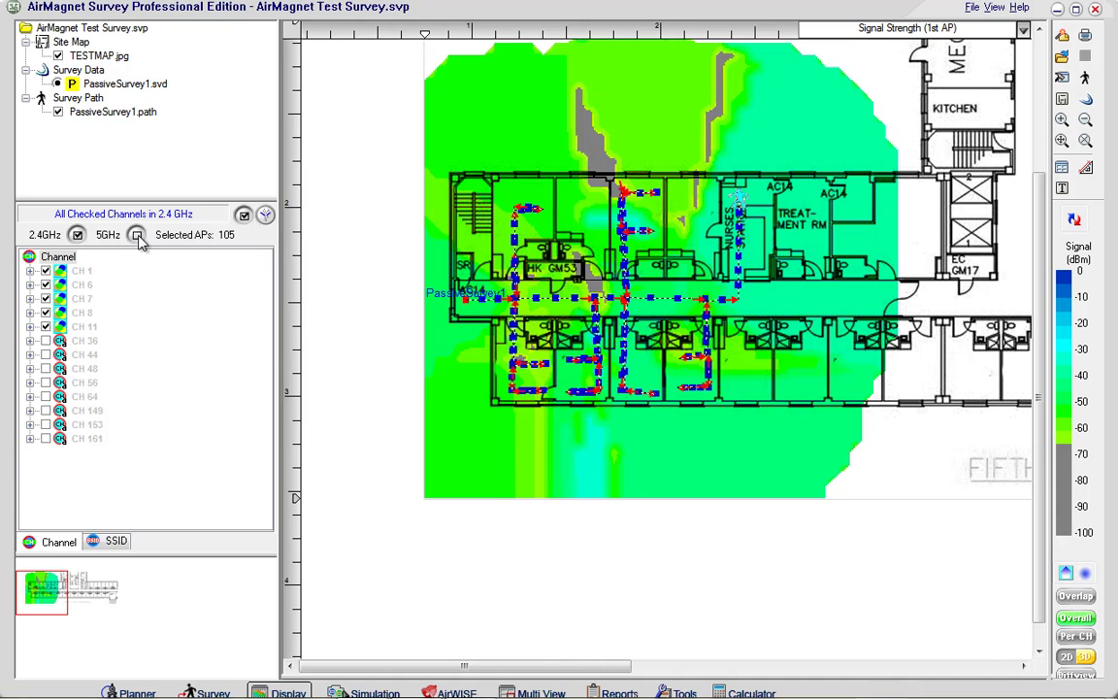
{"action": "left_click", "coordinate": [77, 235]}
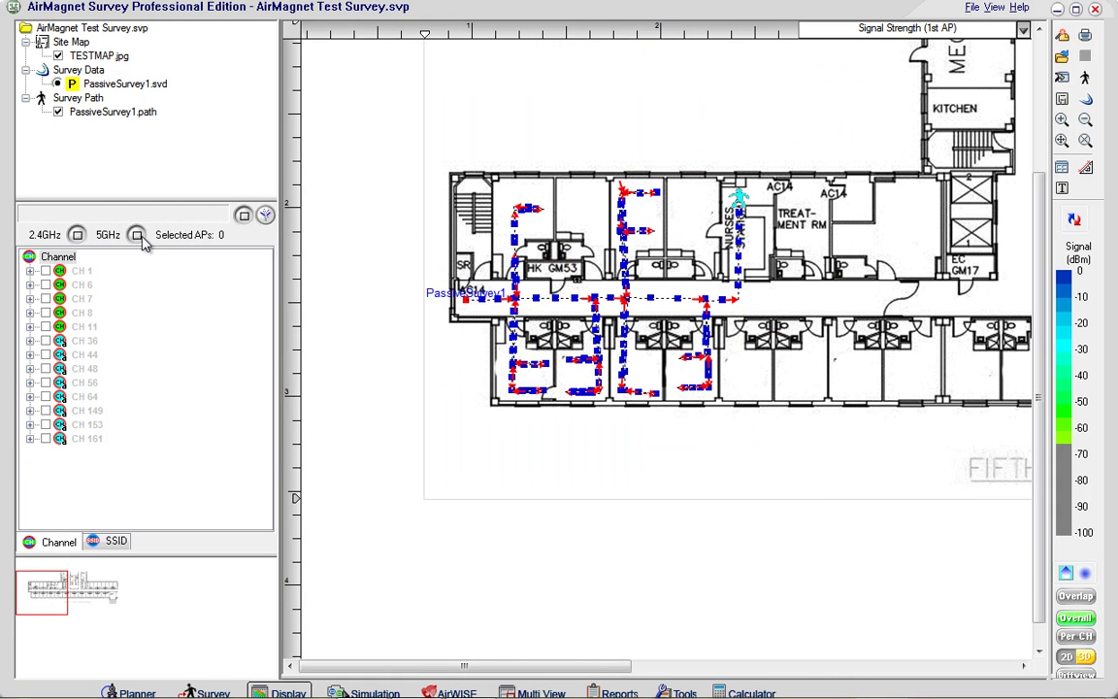
{"action": "left_click", "coordinate": [137, 235]}
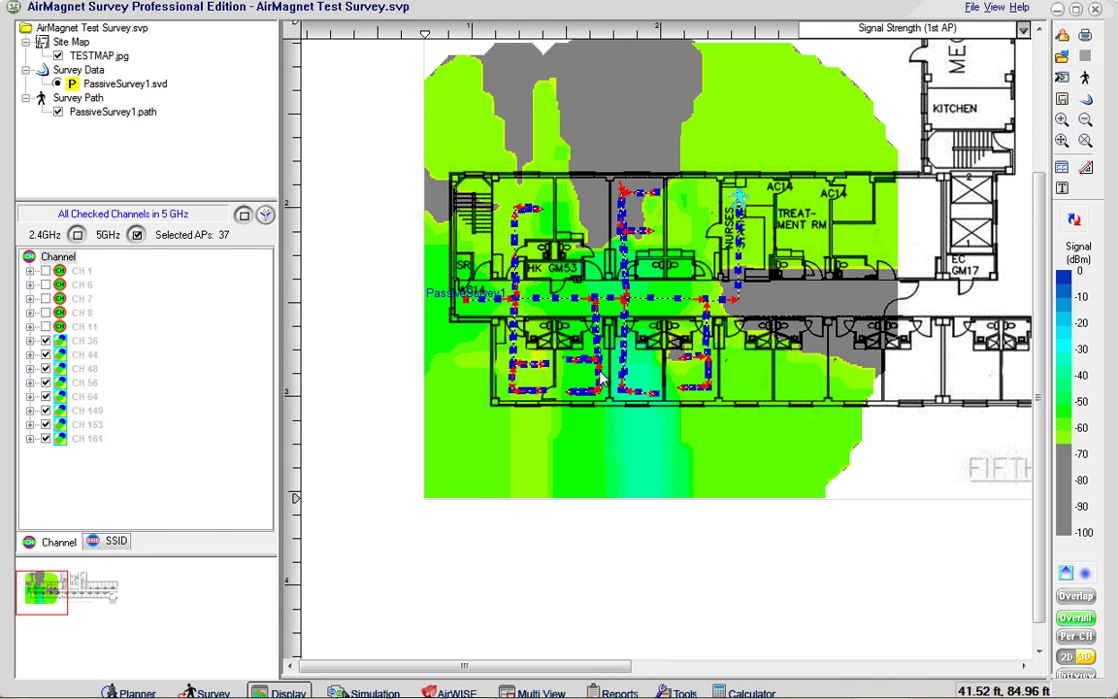
{"action": "mouse_move", "coordinate": [600, 380]}
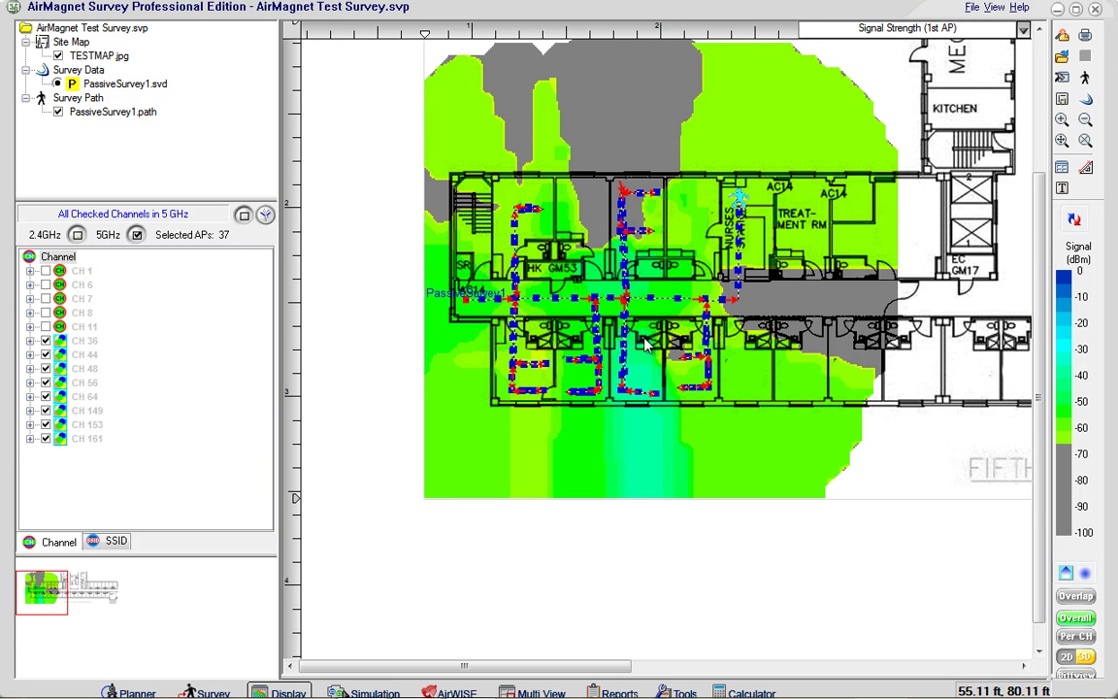
Step: Look through the project configuration's general, AP grouping, color, 802.11, scan, MapPoint and profile settings without changing them
{"action": "left_click", "coordinate": [661, 117]}
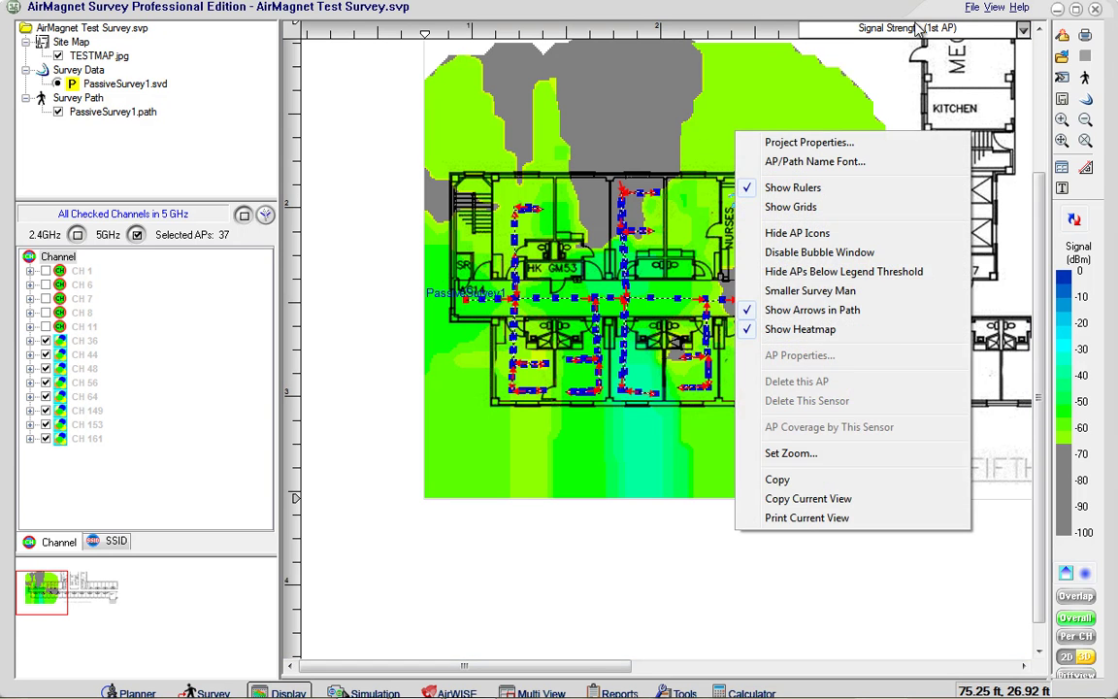
{"action": "left_click", "coordinate": [971, 8]}
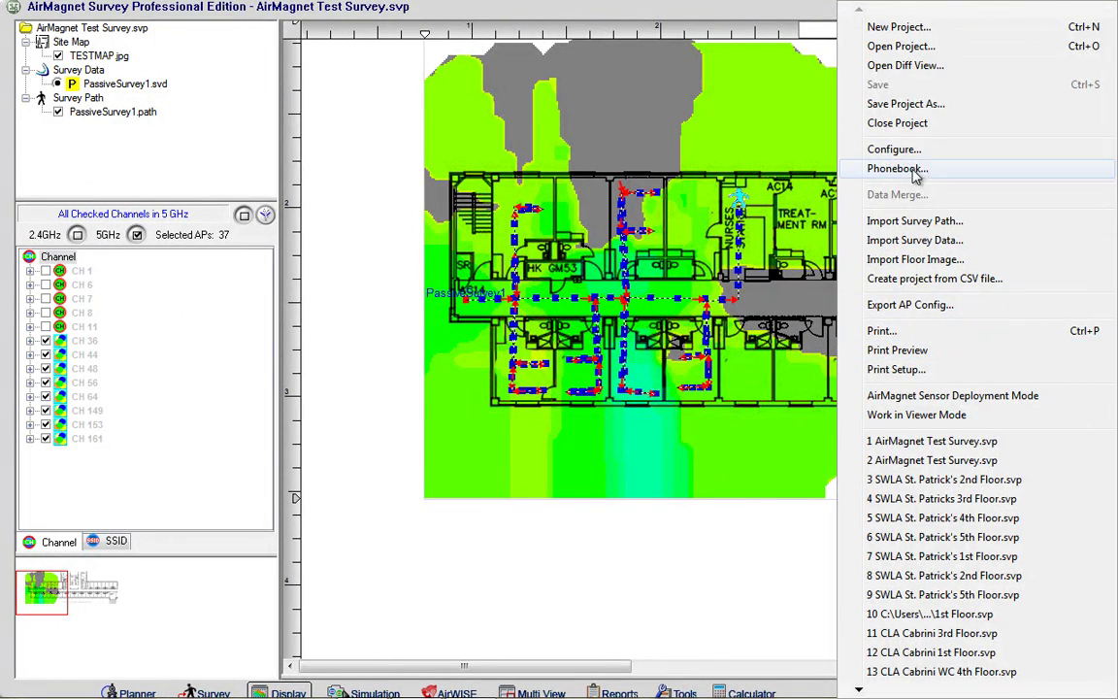
{"action": "left_click", "coordinate": [898, 150]}
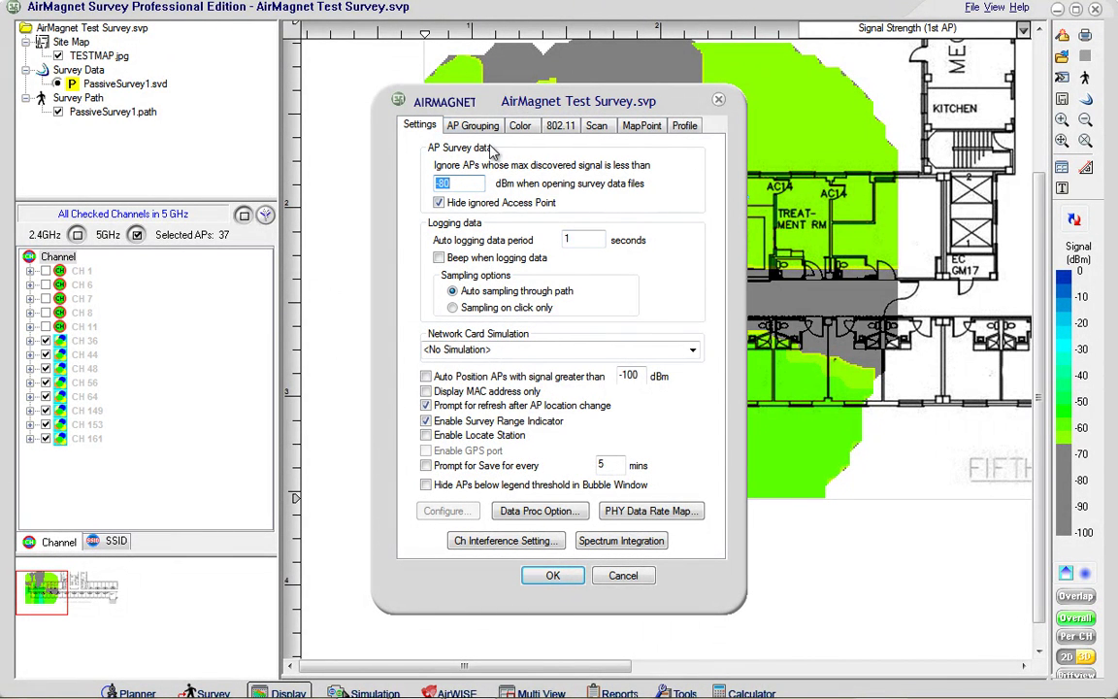
{"action": "left_click", "coordinate": [596, 125]}
{"action": "left_click", "coordinate": [473, 125]}
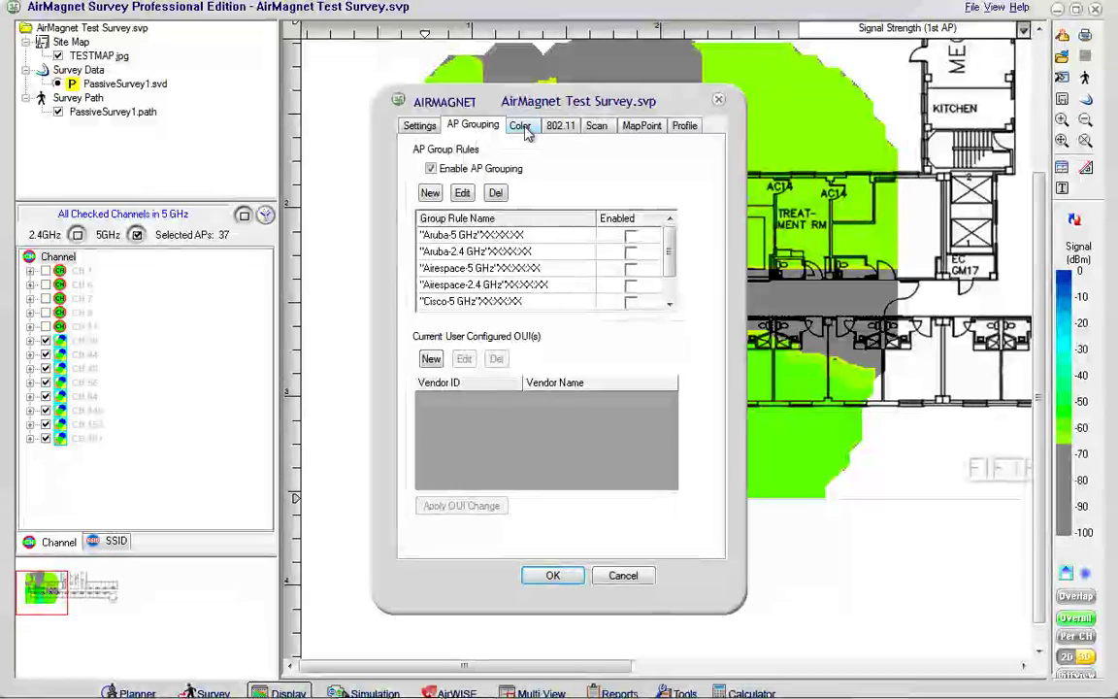
{"action": "left_click", "coordinate": [524, 127]}
{"action": "left_click", "coordinate": [563, 127]}
{"action": "left_click", "coordinate": [598, 127]}
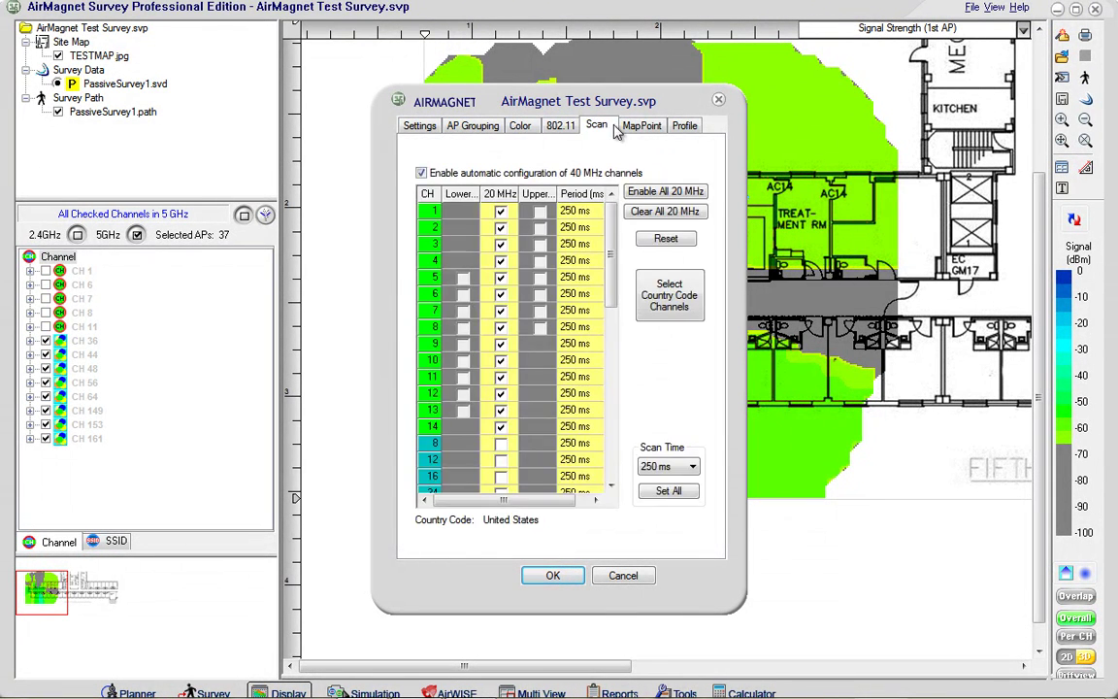
{"action": "left_click", "coordinate": [641, 126]}
{"action": "left_click", "coordinate": [684, 125]}
{"action": "left_click", "coordinate": [718, 101]}
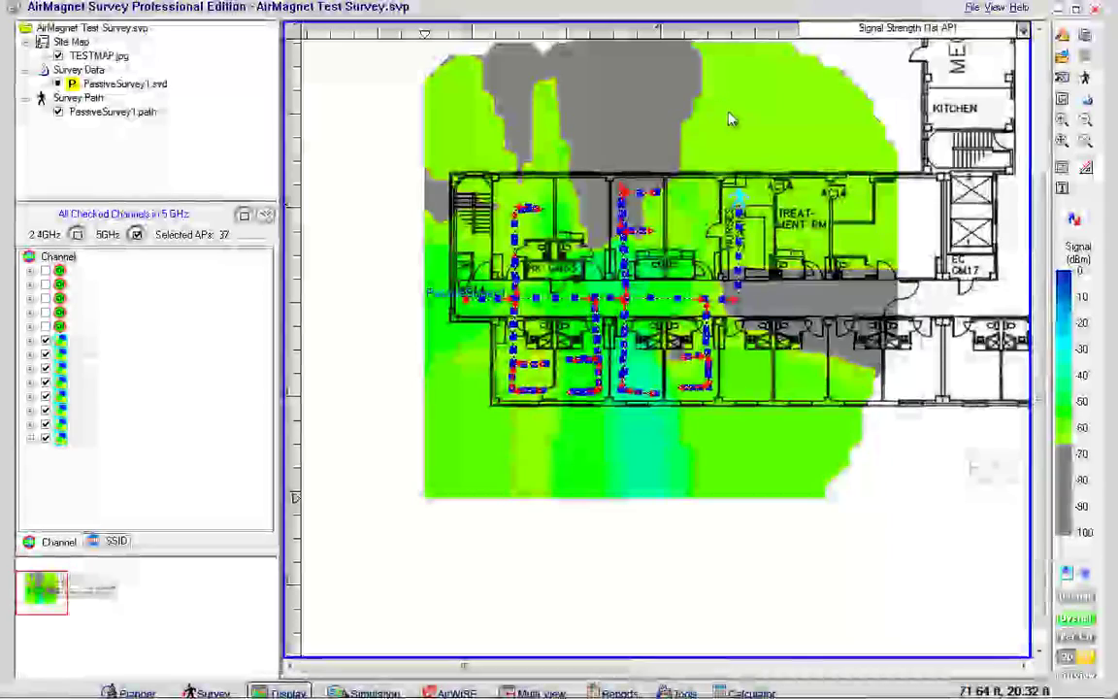
Step: Set the project's signal propagation assessment to 30 feet, and close the project with its changes saved
{"action": "right_click", "coordinate": [723, 109]}
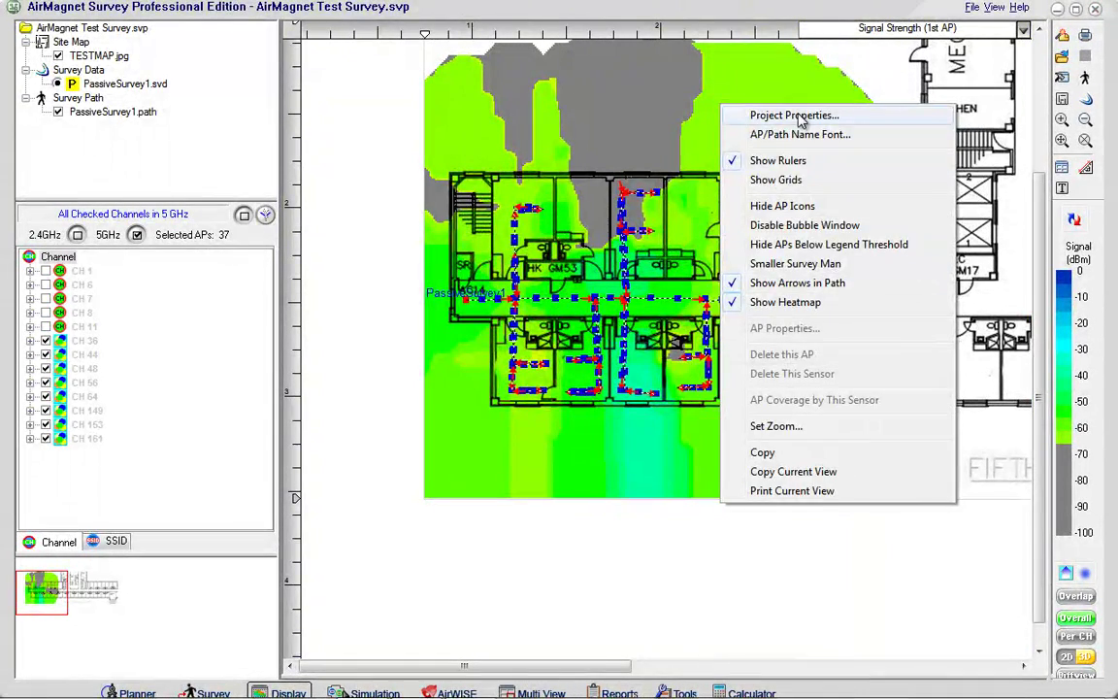
{"action": "left_click", "coordinate": [802, 115]}
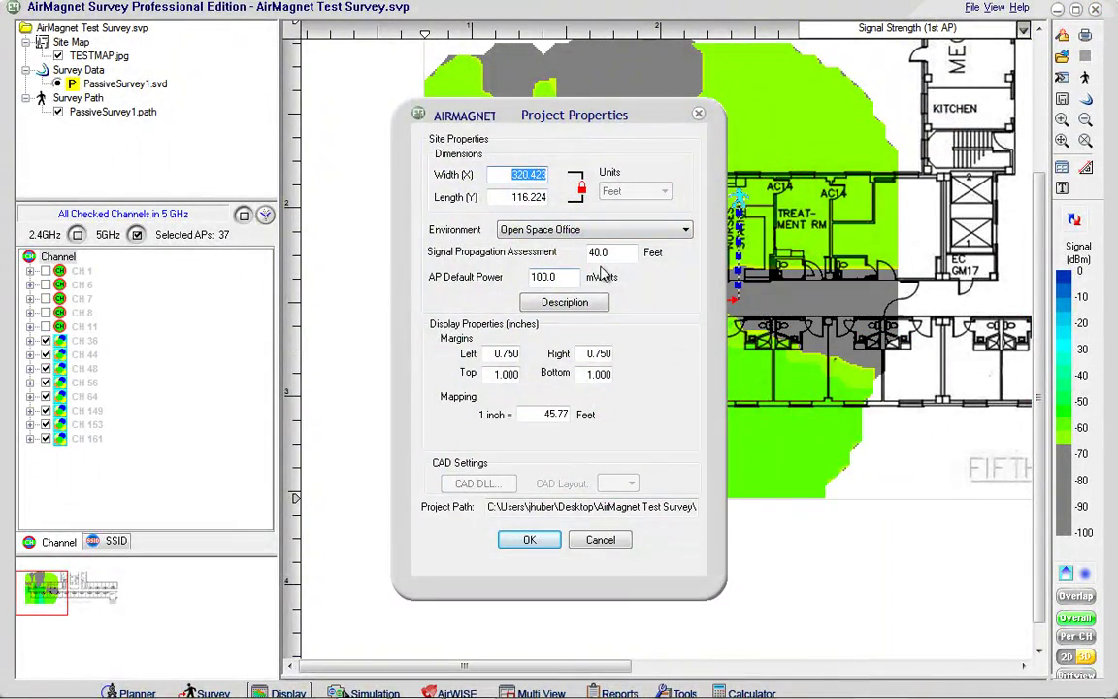
{"action": "key", "text": "Tab"}
{"action": "key", "text": "Tab"}
{"action": "key", "text": "Tab"}
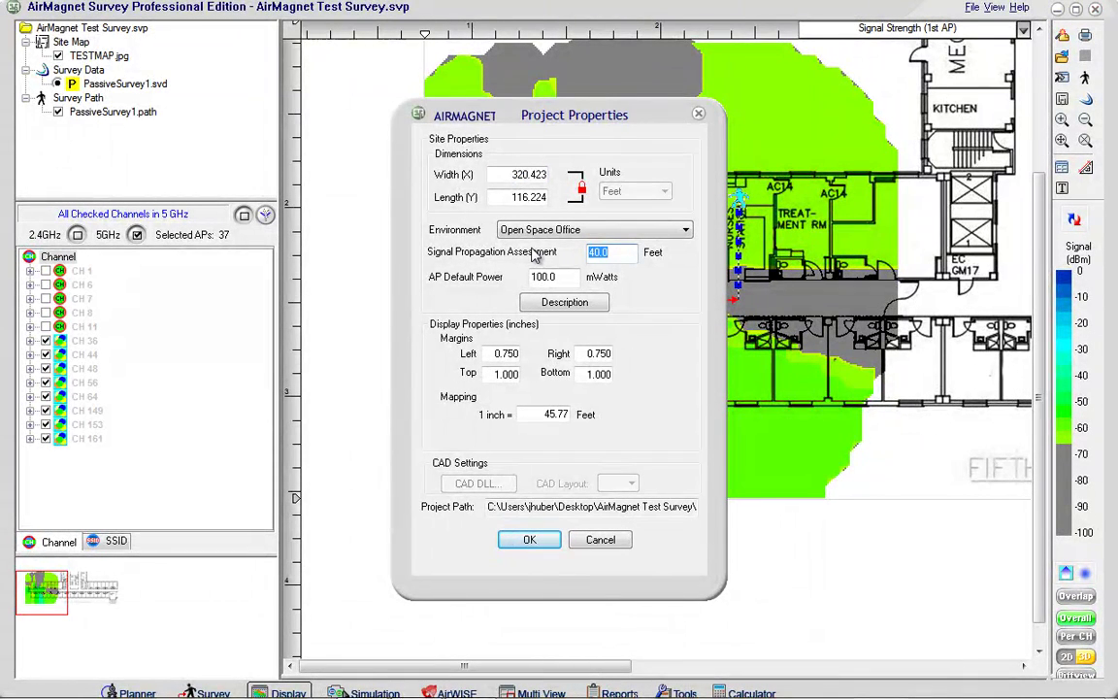
{"action": "left_click", "coordinate": [611, 230]}
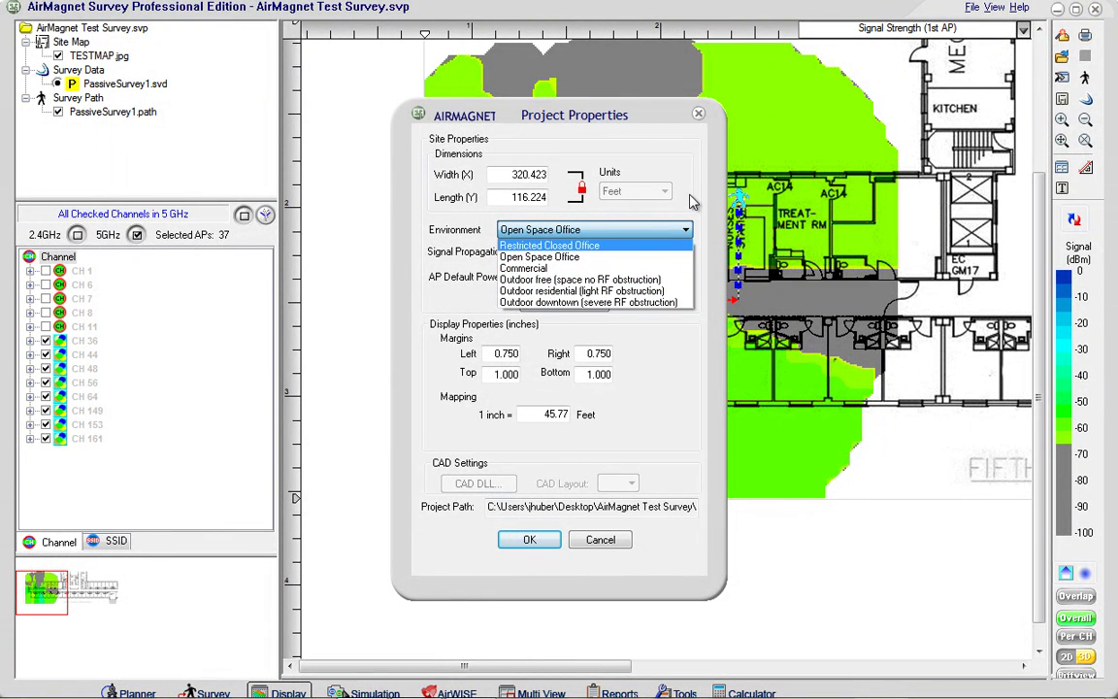
{"action": "left_click", "coordinate": [685, 229]}
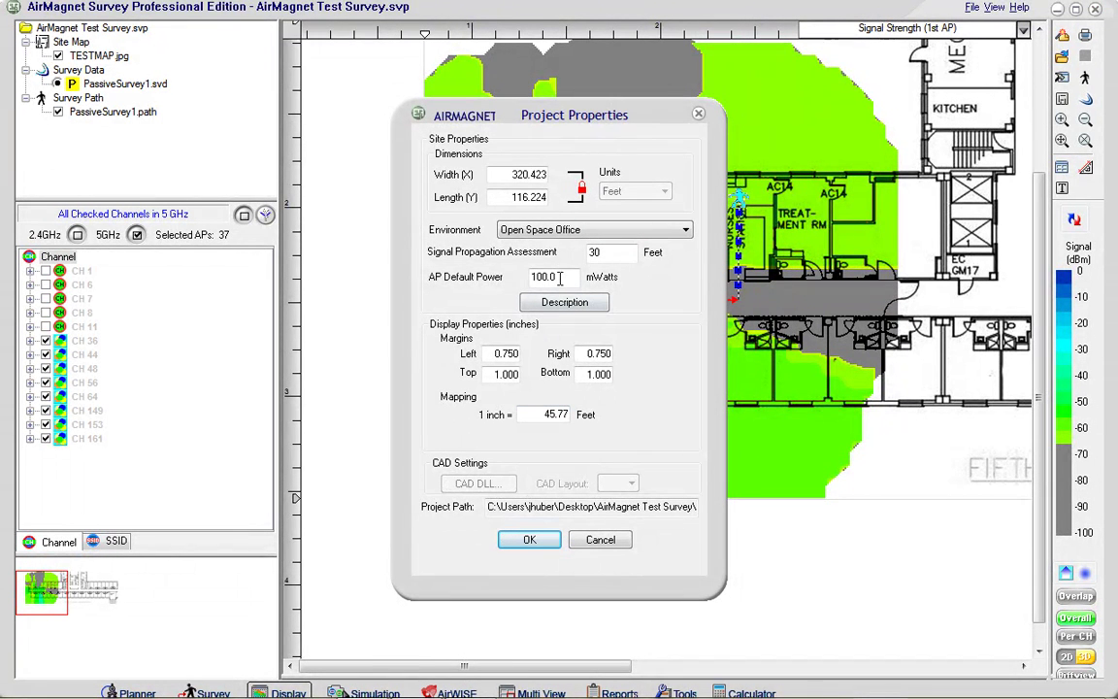
{"action": "left_click_drag", "start_coordinate": [563, 276], "coordinate": [452, 254]}
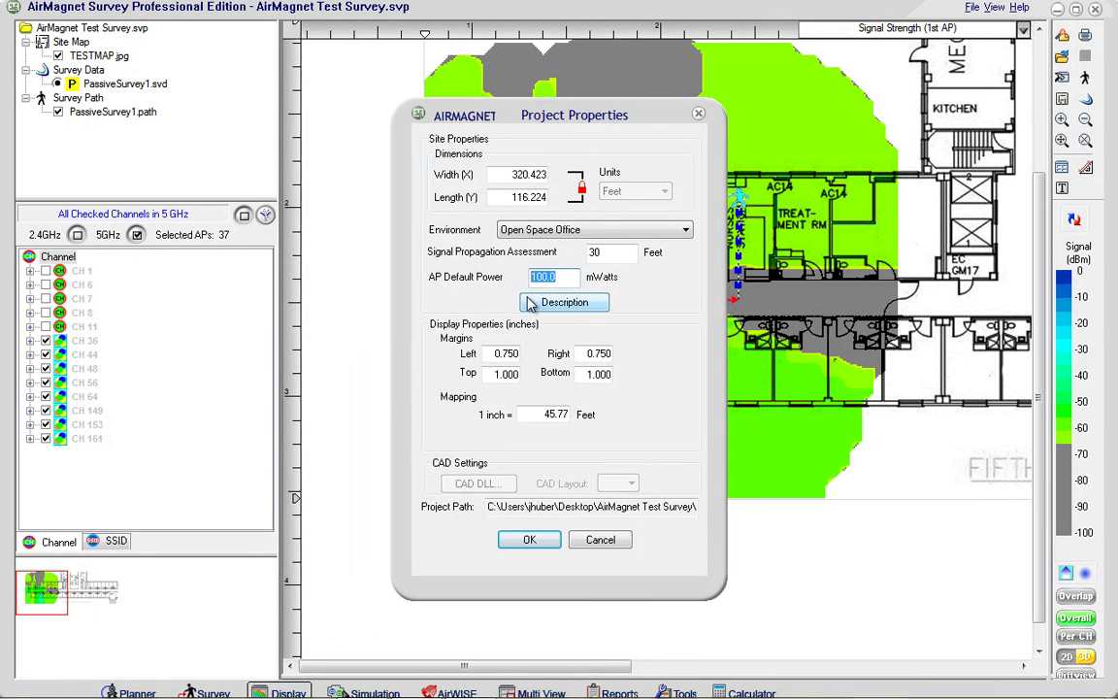
{"action": "left_click", "coordinate": [529, 540]}
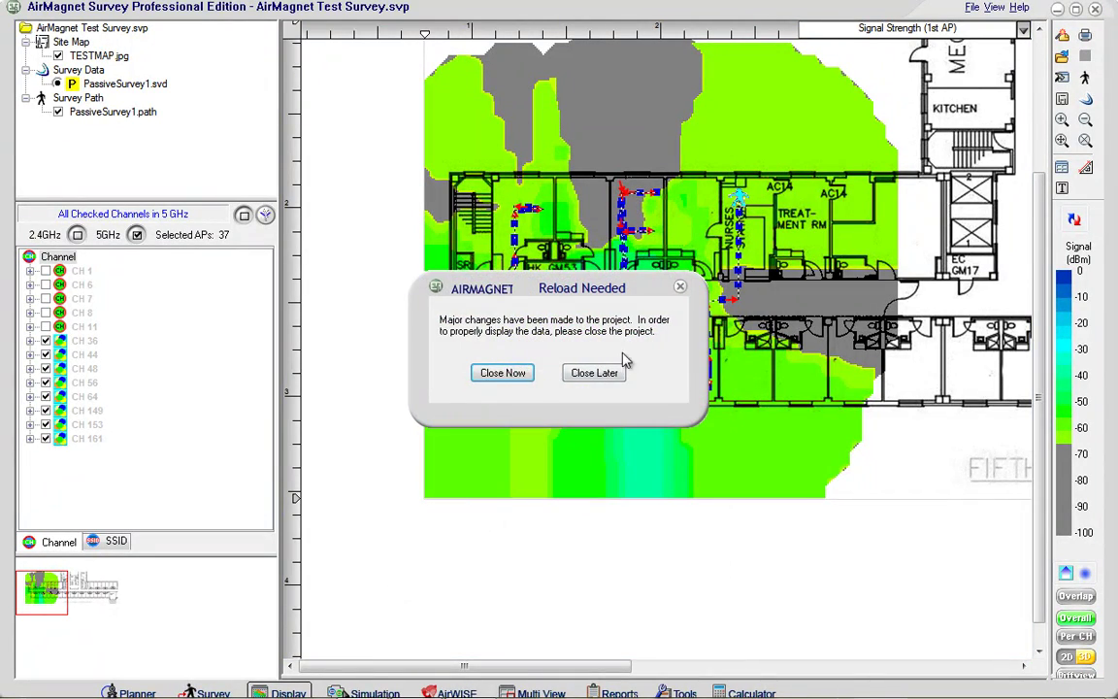
{"action": "left_click", "coordinate": [517, 374]}
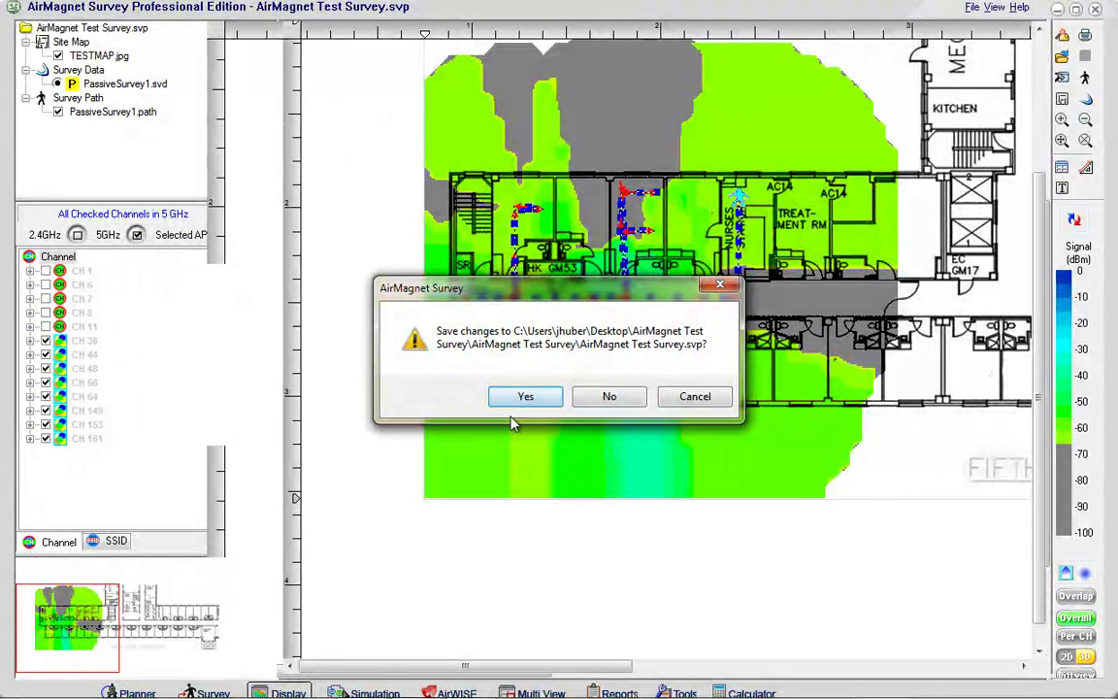
{"action": "left_click", "coordinate": [522, 398]}
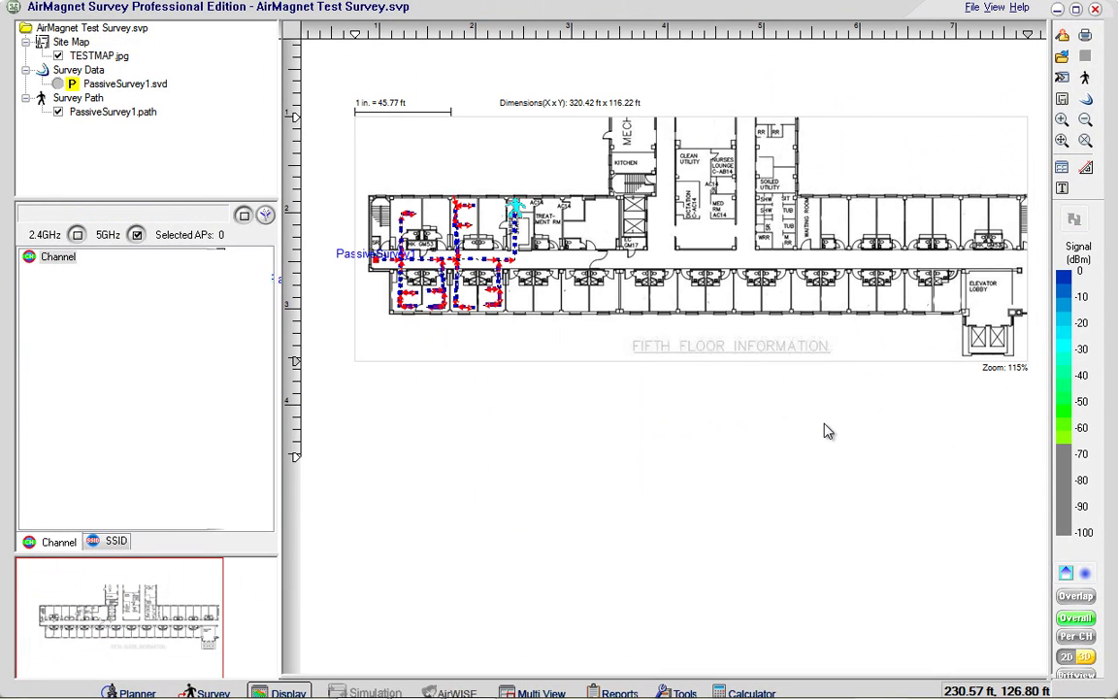
{"action": "mouse_move", "coordinate": [543, 691]}
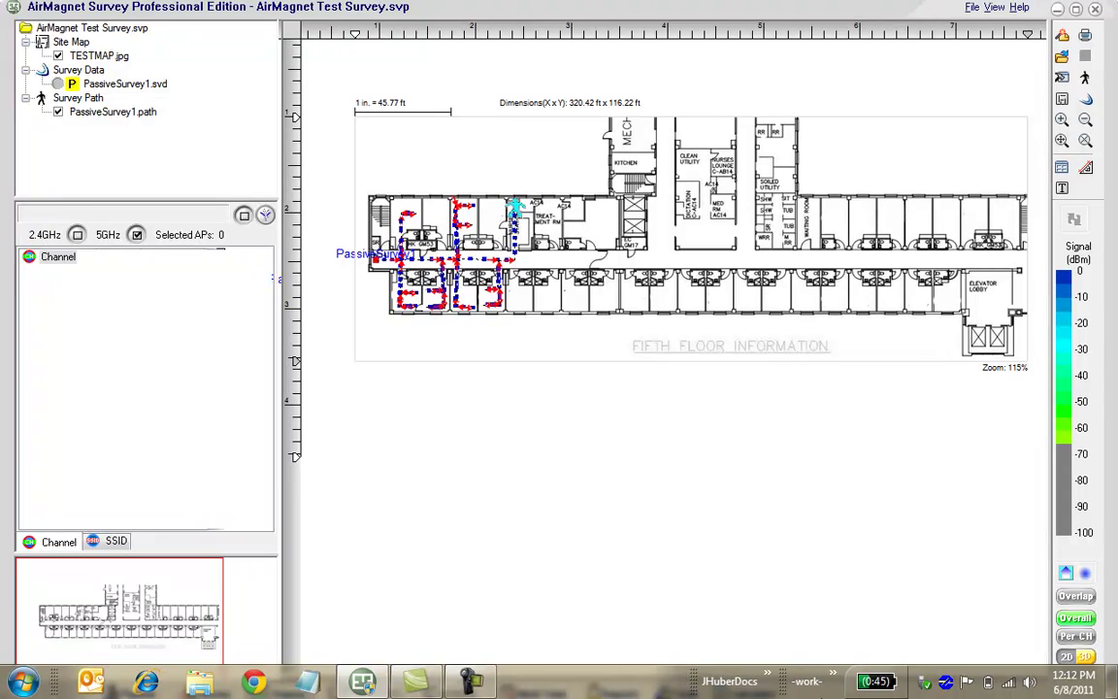
{"action": "left_click", "coordinate": [472, 682]}
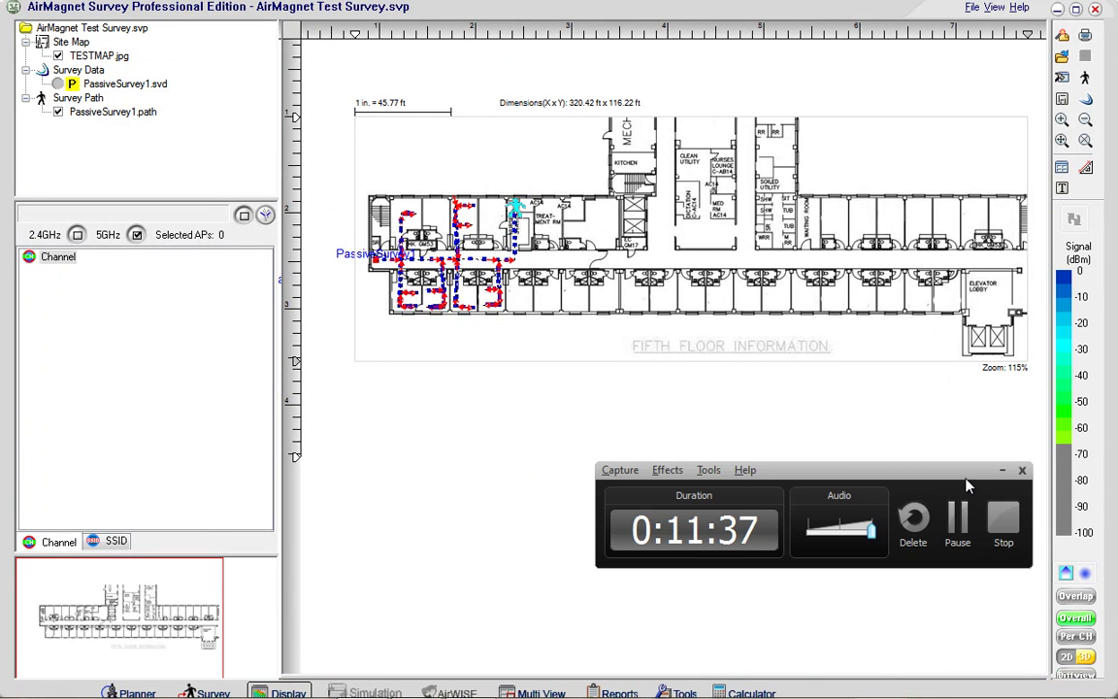
{"action": "left_click", "coordinate": [1002, 470]}
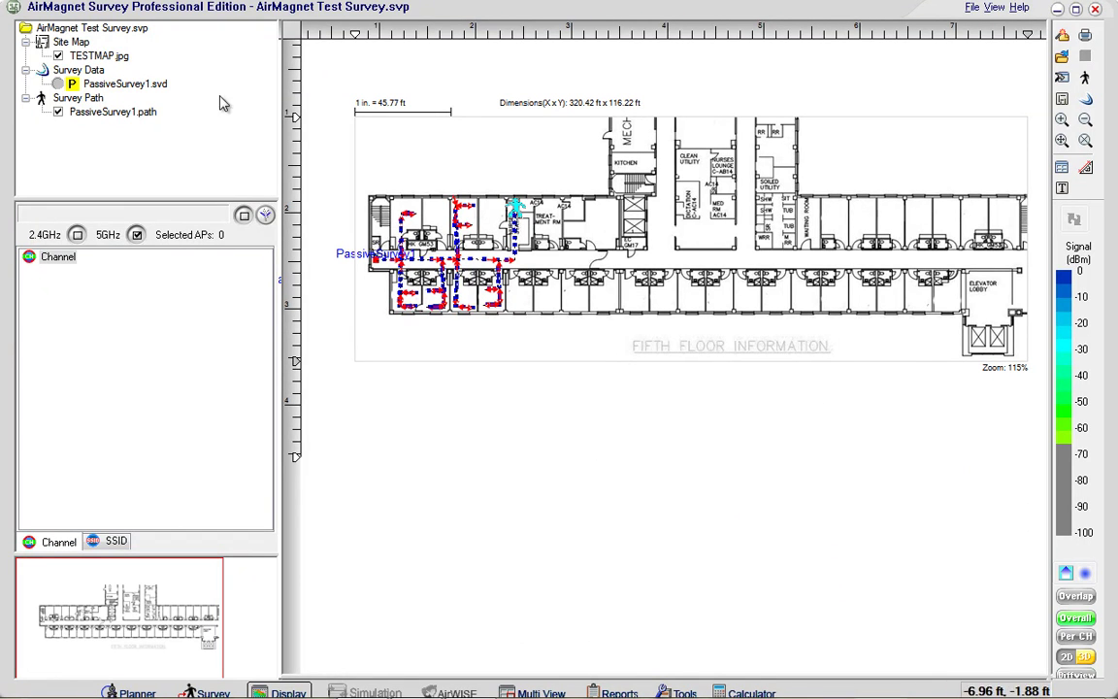
Step: Load the PassiveSurvey1 data and color the heatmap per channel for the 2.4 GHz band only
{"action": "left_click", "coordinate": [58, 85]}
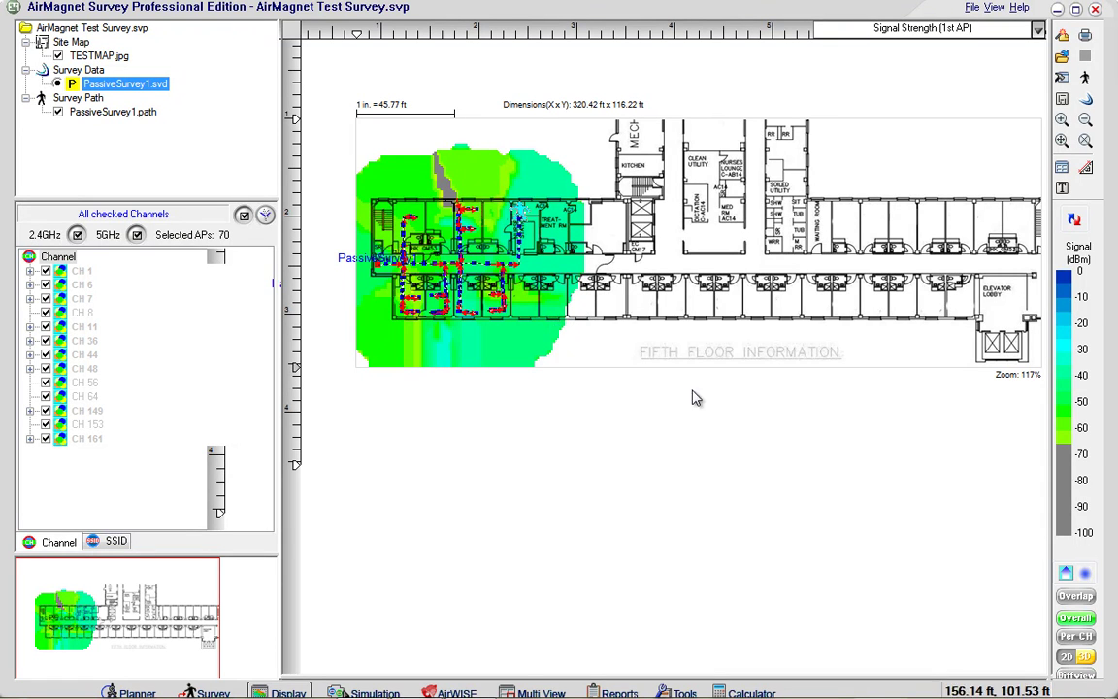
{"action": "left_click", "coordinate": [1085, 636]}
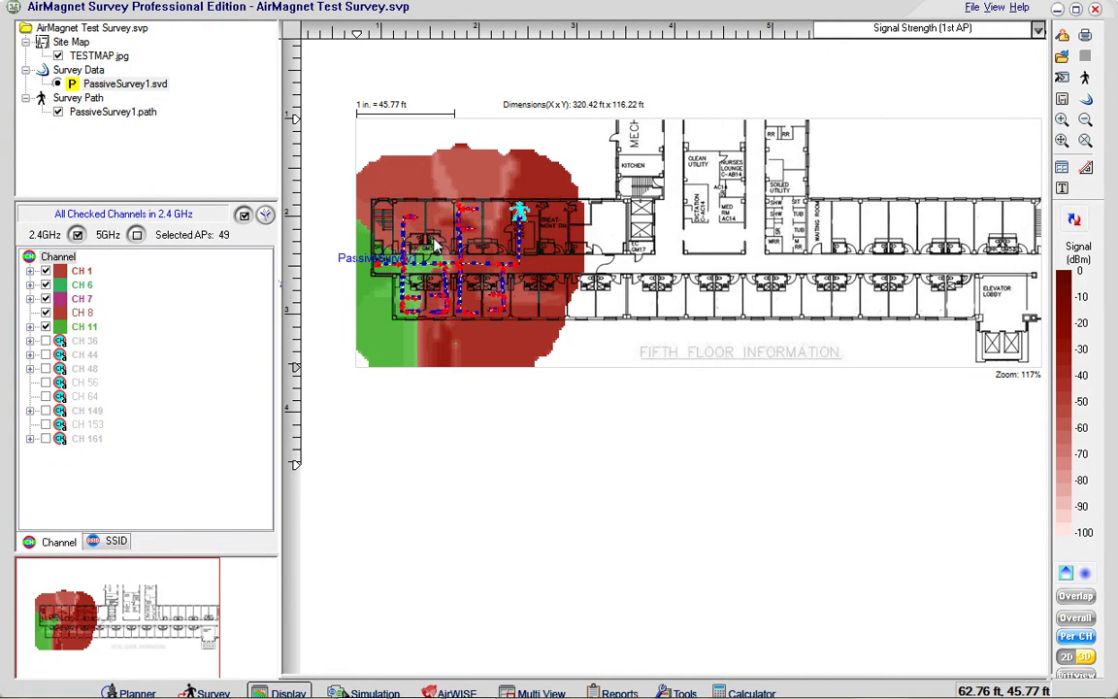
Step: Review the heatmap colors assigned to channels 1, 6, 7, 8 and 11 in the filter color configuration
{"action": "right_click", "coordinate": [86, 274]}
{"action": "left_click", "coordinate": [275, 282]}
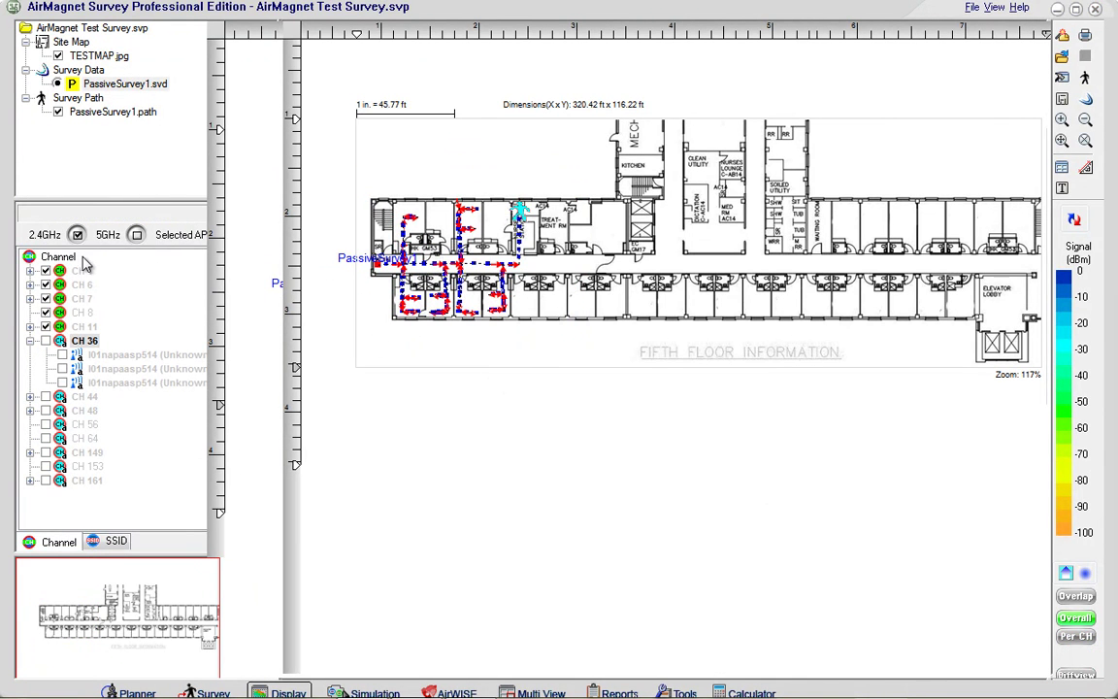
{"action": "right_click", "coordinate": [92, 357]}
{"action": "left_click", "coordinate": [136, 364]}
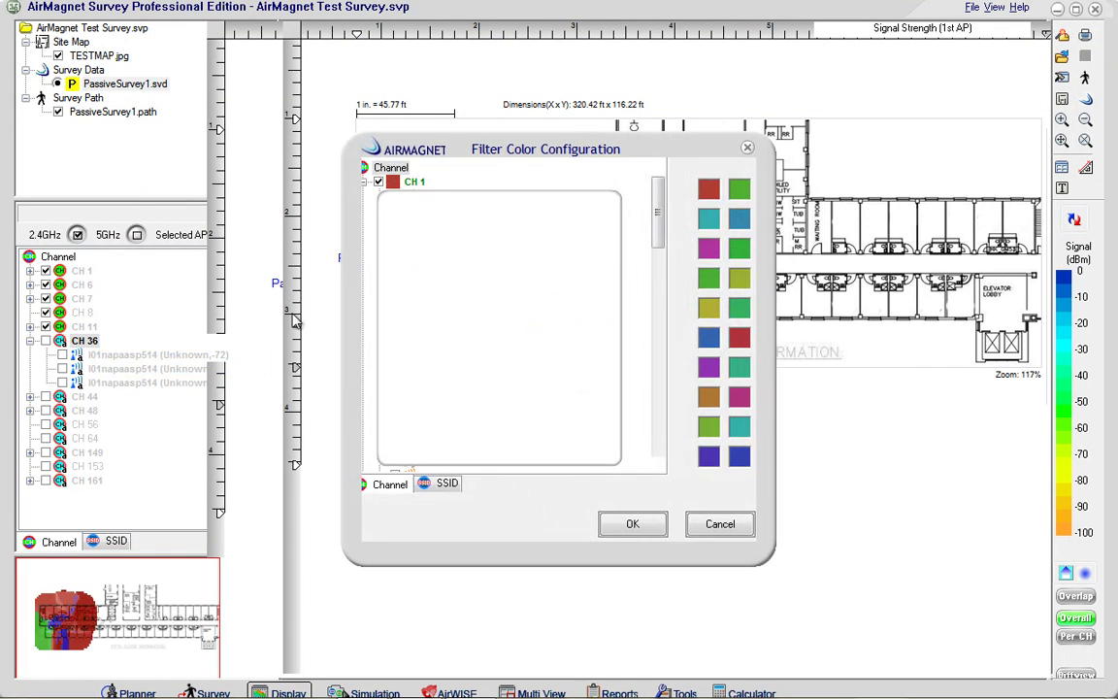
{"action": "left_click", "coordinate": [415, 184]}
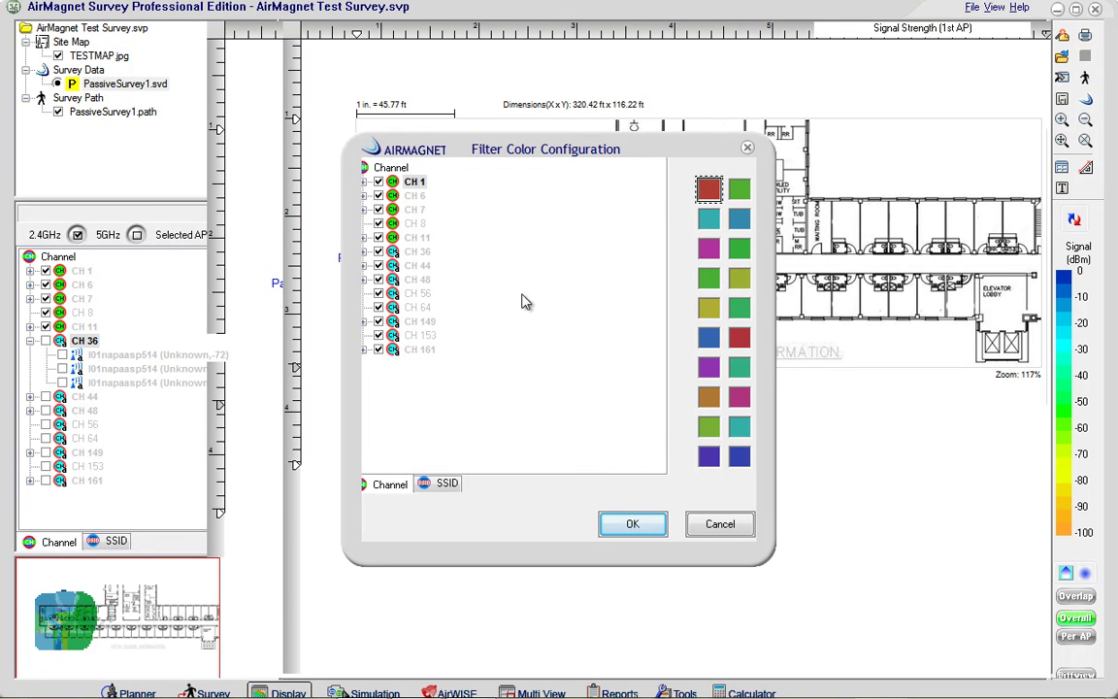
{"action": "left_click", "coordinate": [416, 198]}
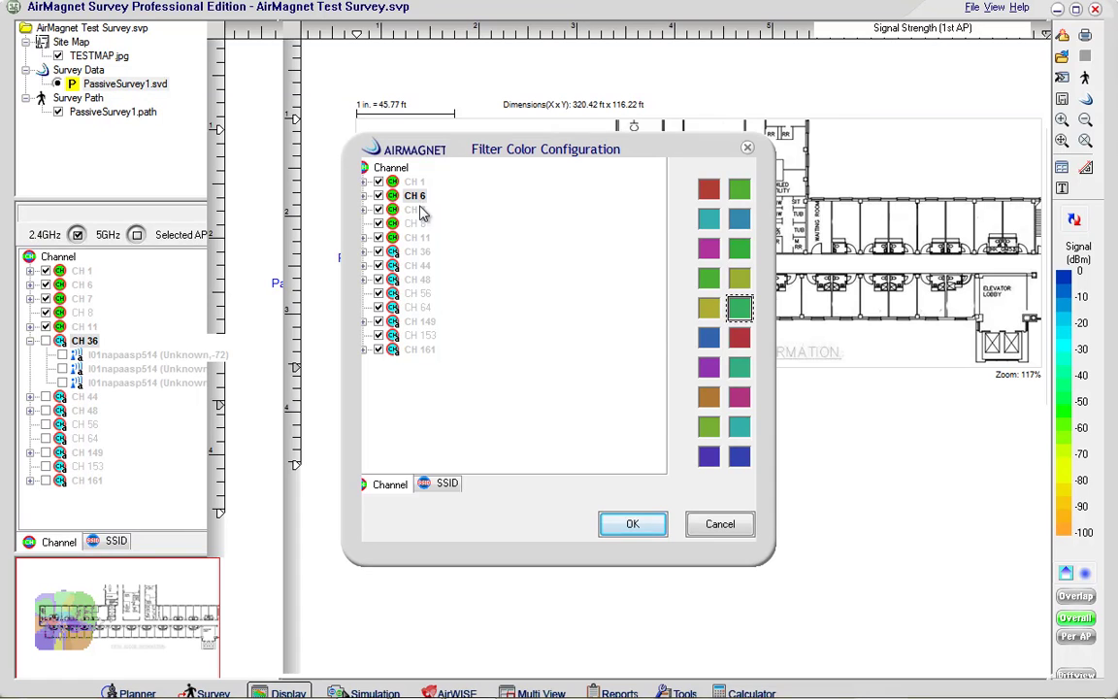
{"action": "left_click", "coordinate": [417, 211]}
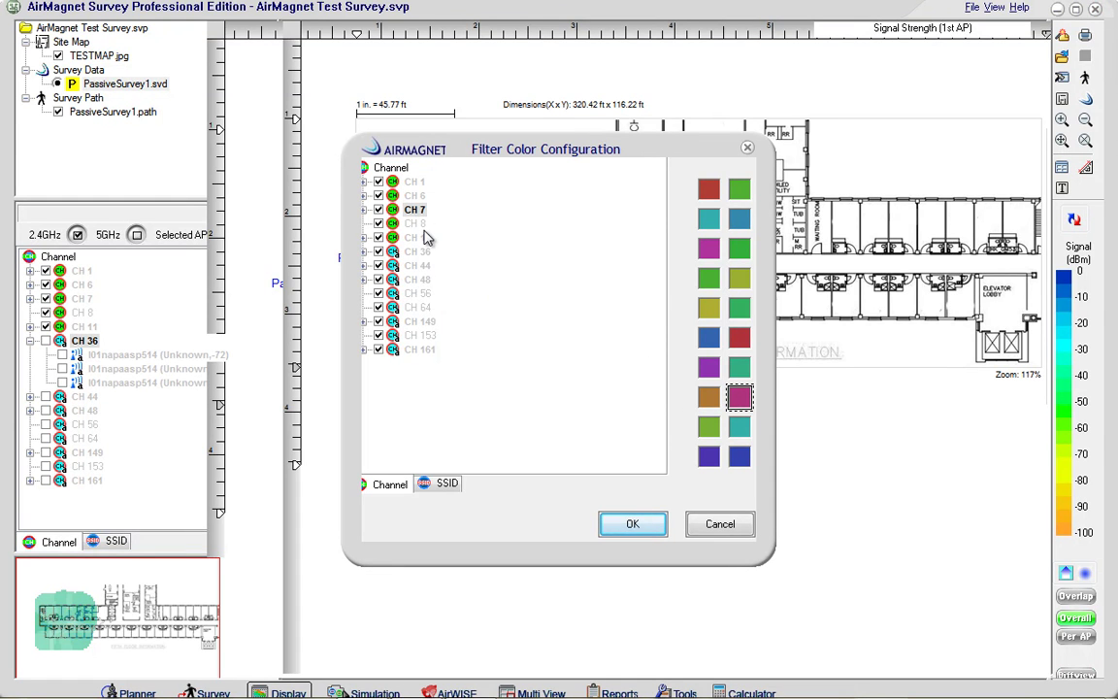
{"action": "left_click", "coordinate": [418, 224]}
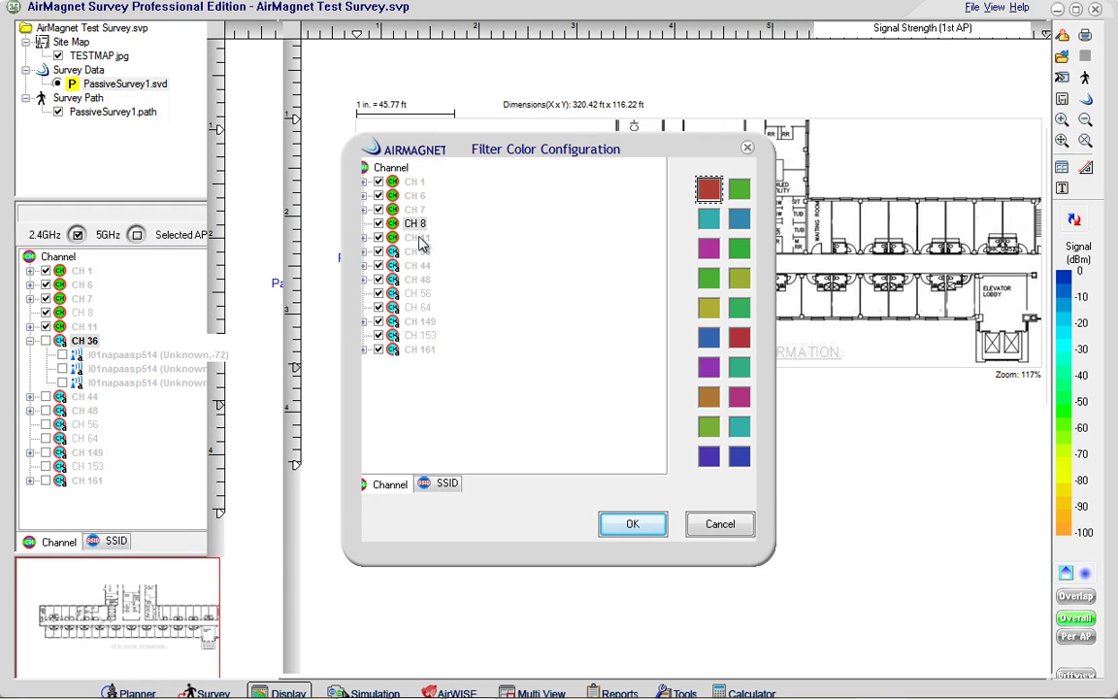
{"action": "left_click", "coordinate": [419, 239]}
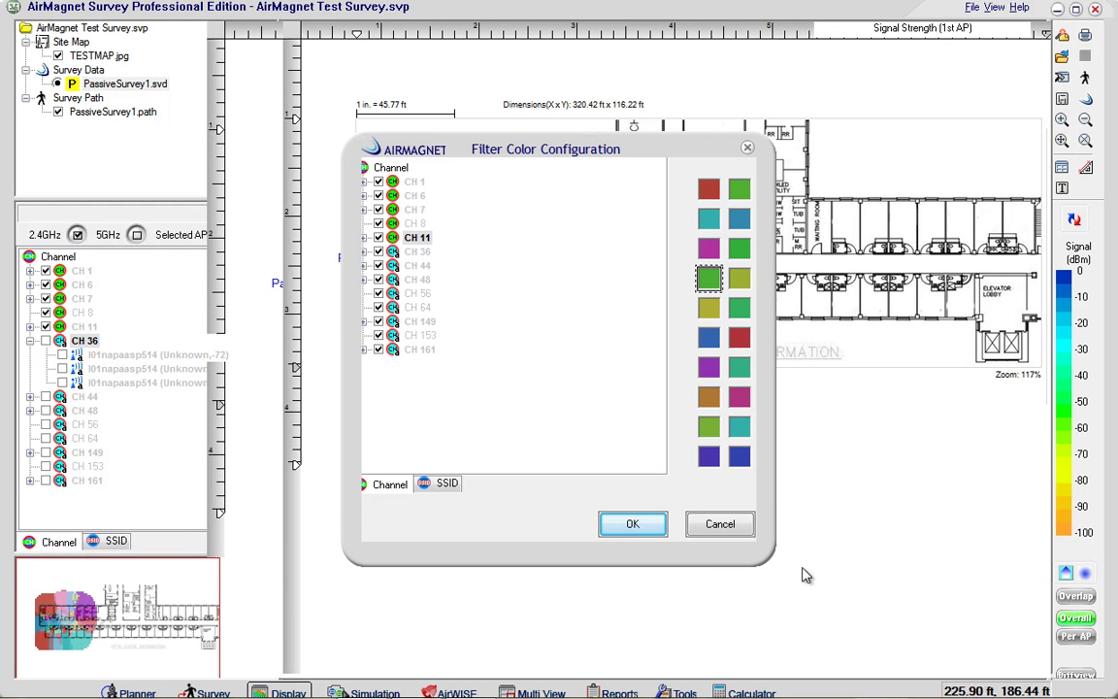
{"action": "left_click", "coordinate": [636, 525]}
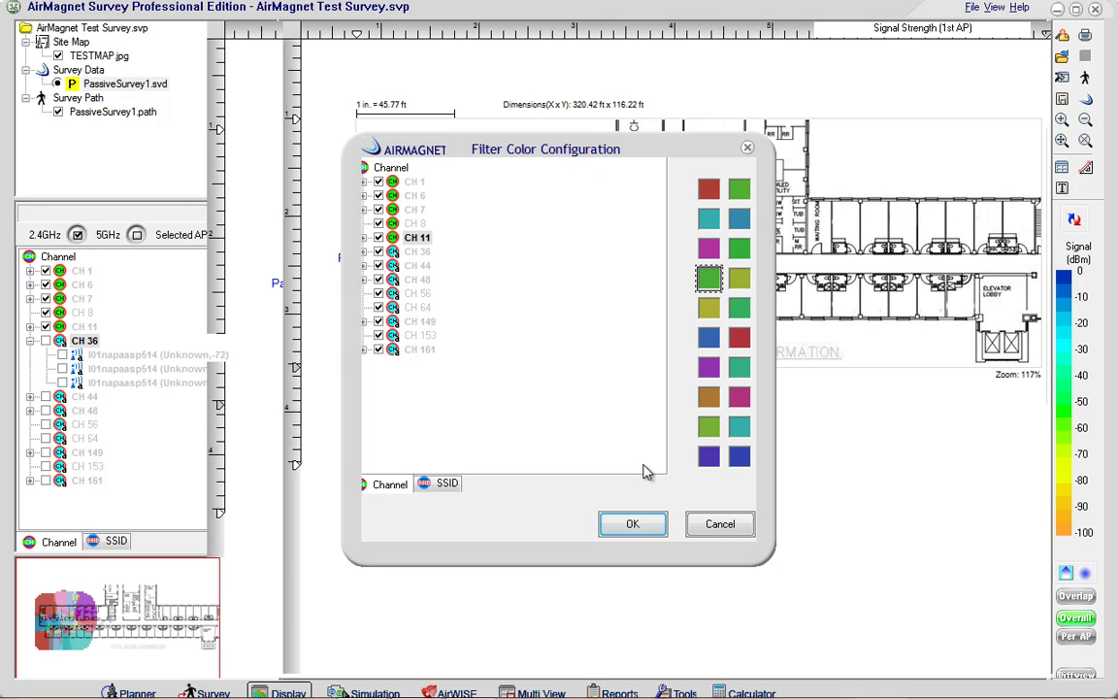
{"action": "left_click", "coordinate": [720, 525]}
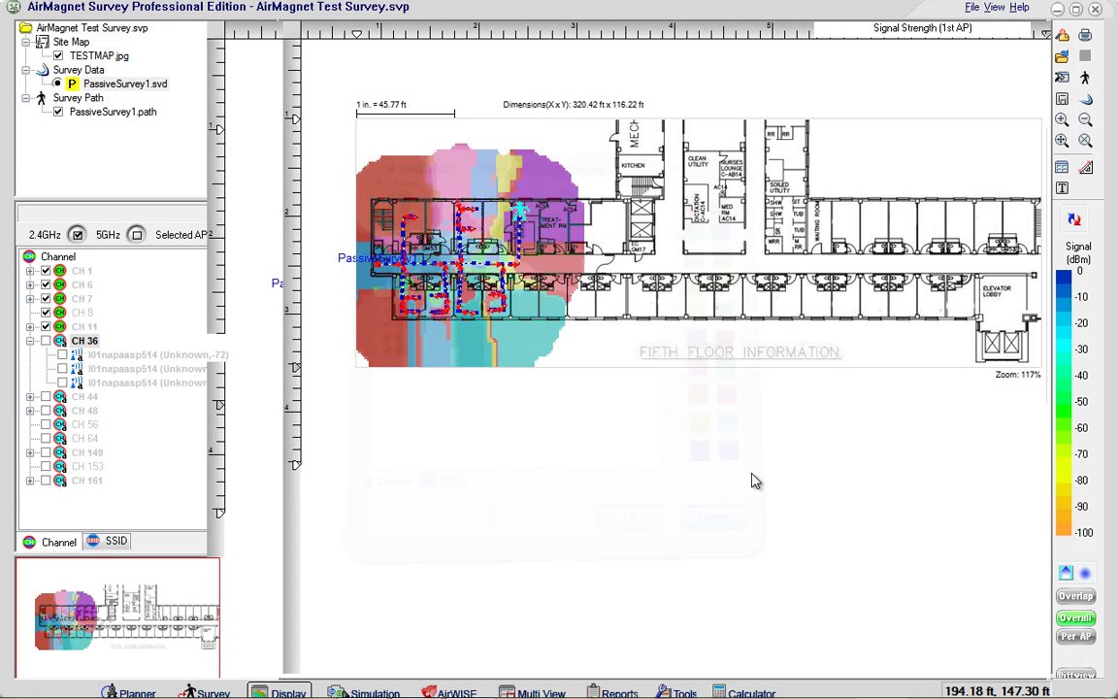